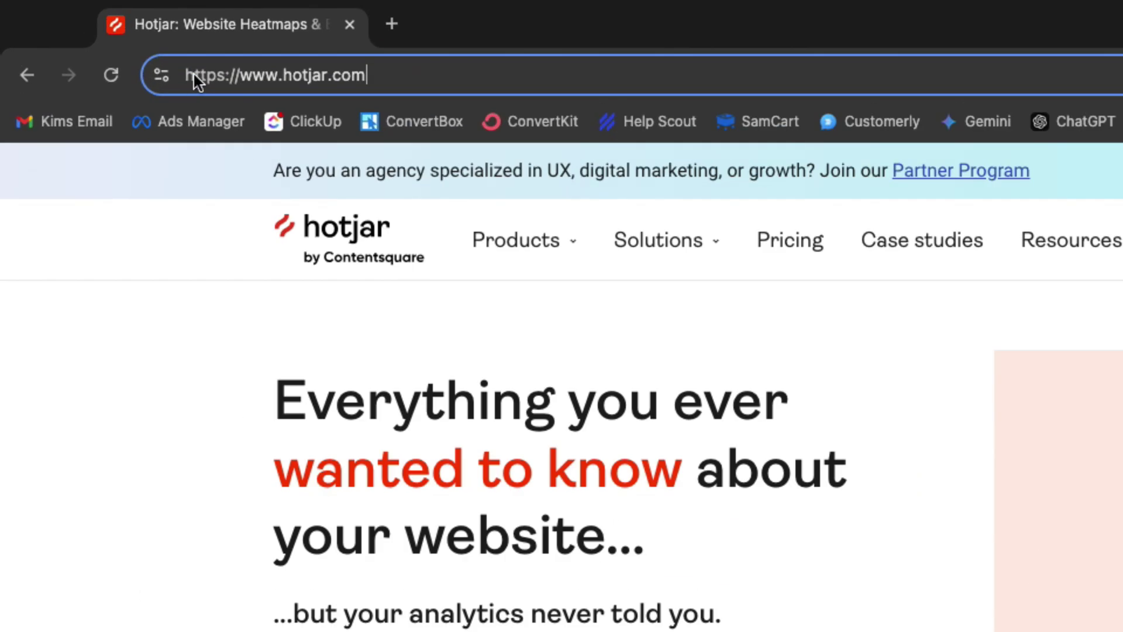
# Begin signing up for a new Hotjar account from the Get started button on the home page.
pyautogui.moveTo(94, 38); pyautogui.dragTo(140, 41)
pyautogui.moveTo(280, 82); pyautogui.dragTo(440, 83)
pyautogui.click(405, 73)
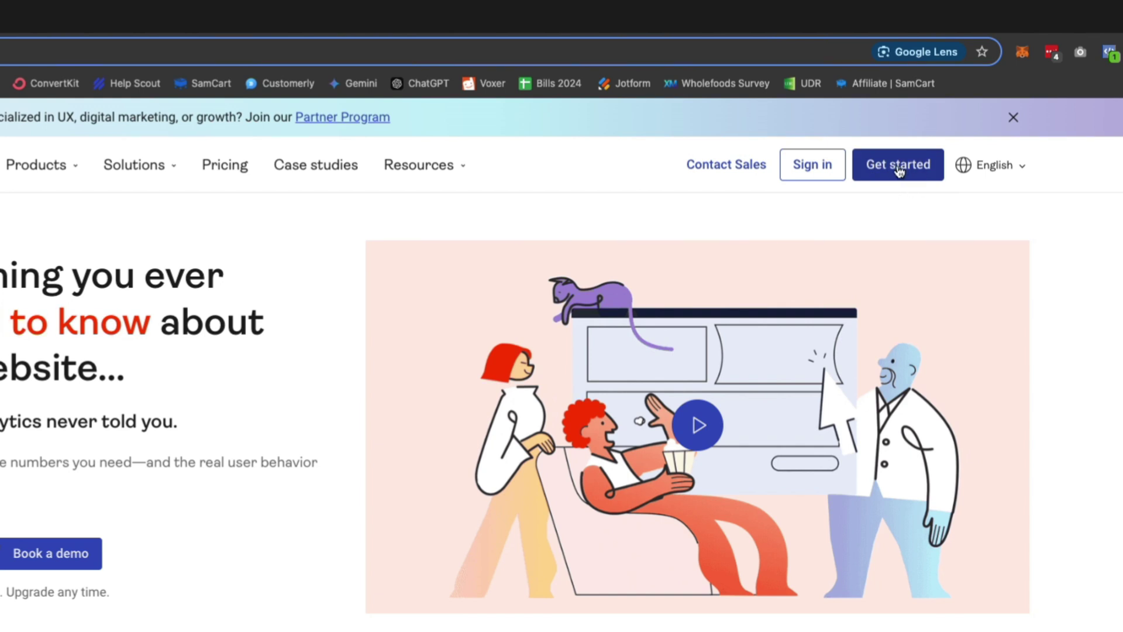
pyautogui.click(890, 175)
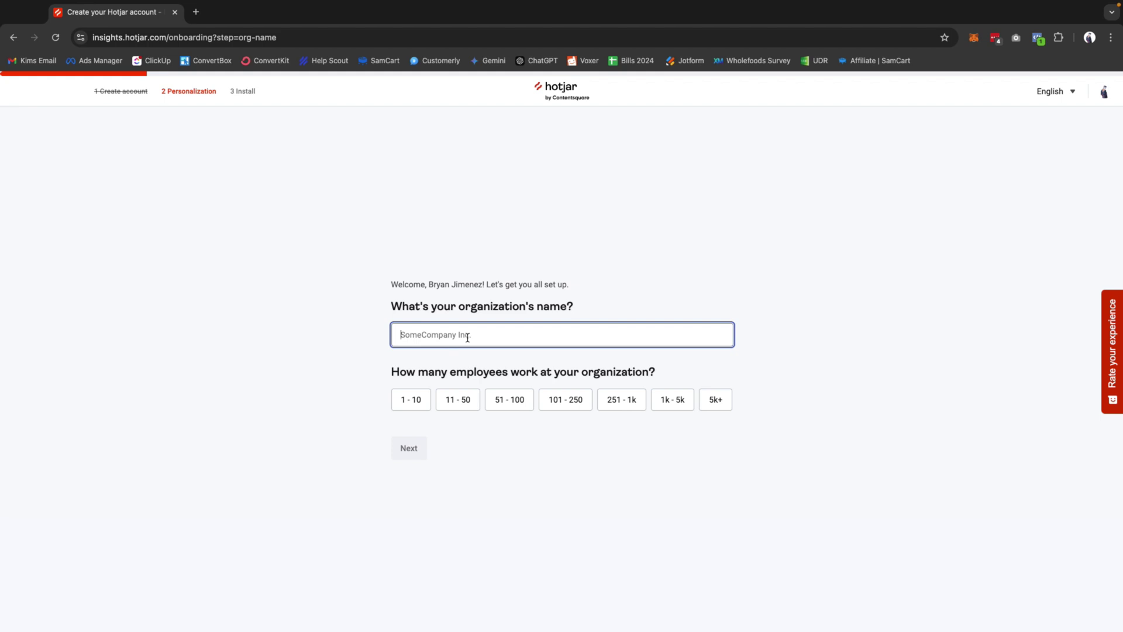
# Enter the organization name, choose 11 - 50 employees, pick Engineer role and consent to contact.
pyautogui.write('Kim & Co')
pyautogui.click(462, 402)
pyautogui.click(411, 448)
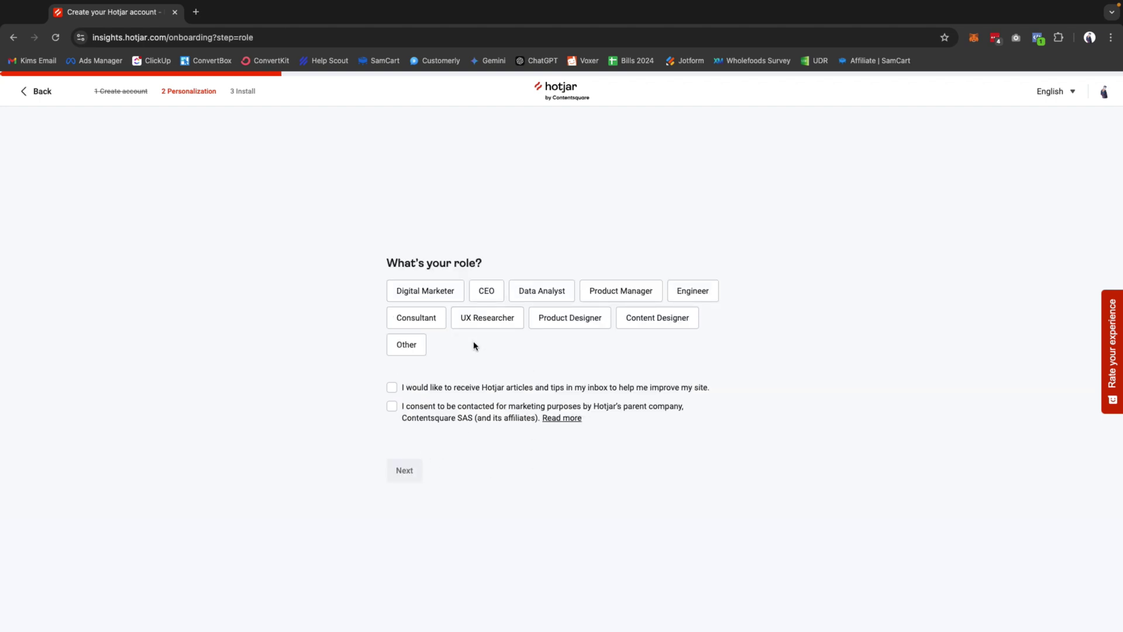
pyautogui.click(694, 295)
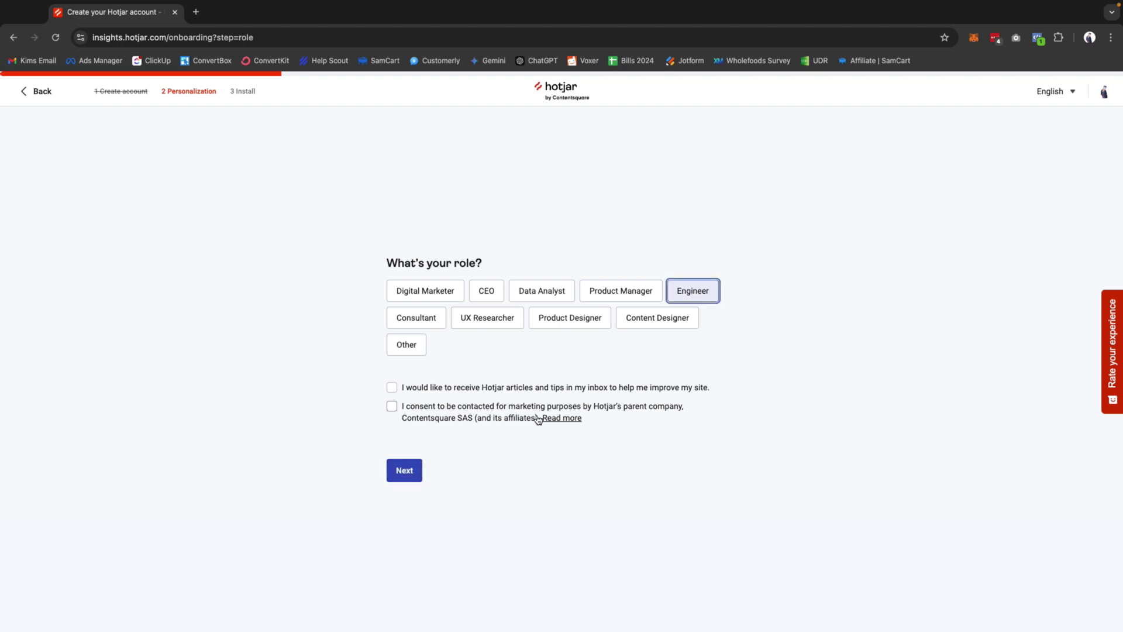
pyautogui.click(392, 406)
pyautogui.click(409, 477)
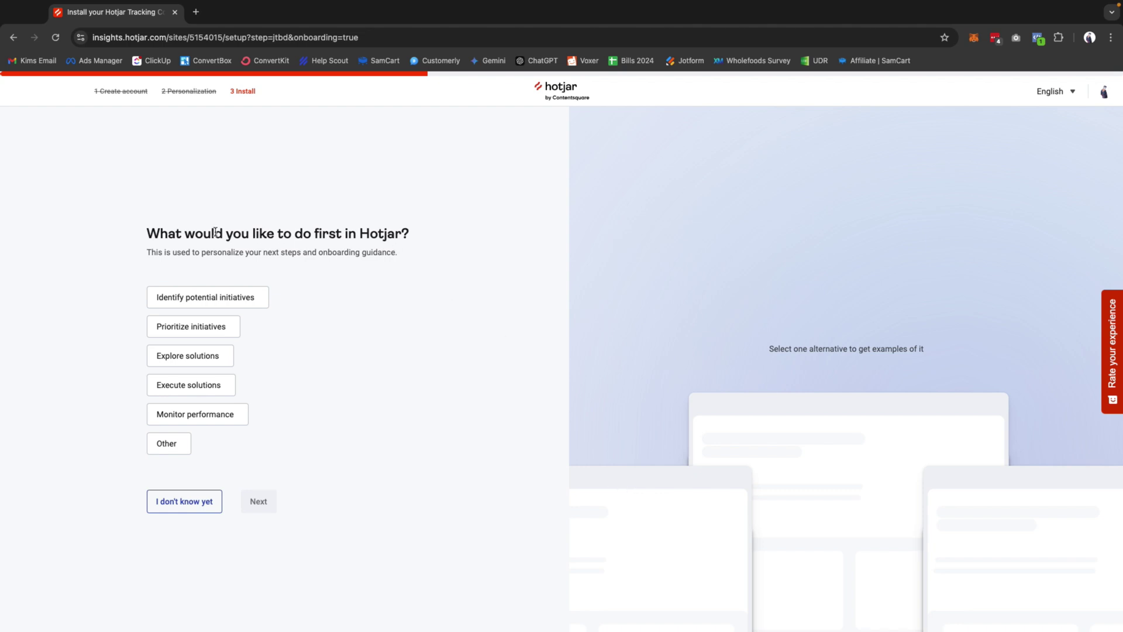
# Choose 'Identify potential initiatives' as the first goal and continue.
pyautogui.moveTo(147, 234); pyautogui.dragTo(422, 253)
pyautogui.click(324, 285)
pyautogui.click(238, 301)
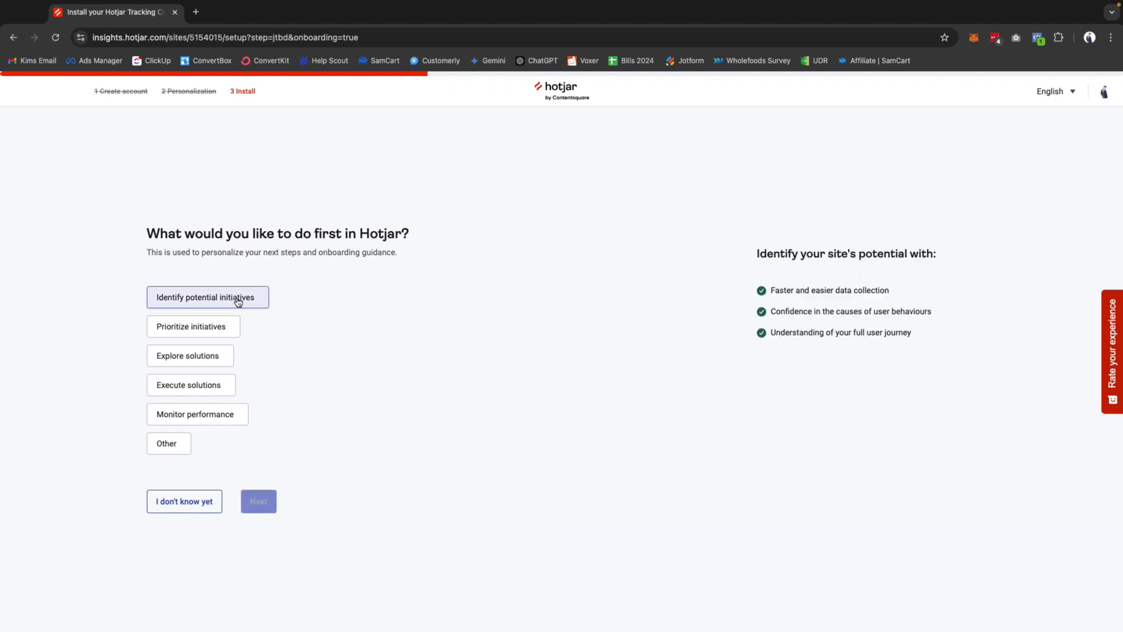
pyautogui.click(260, 507)
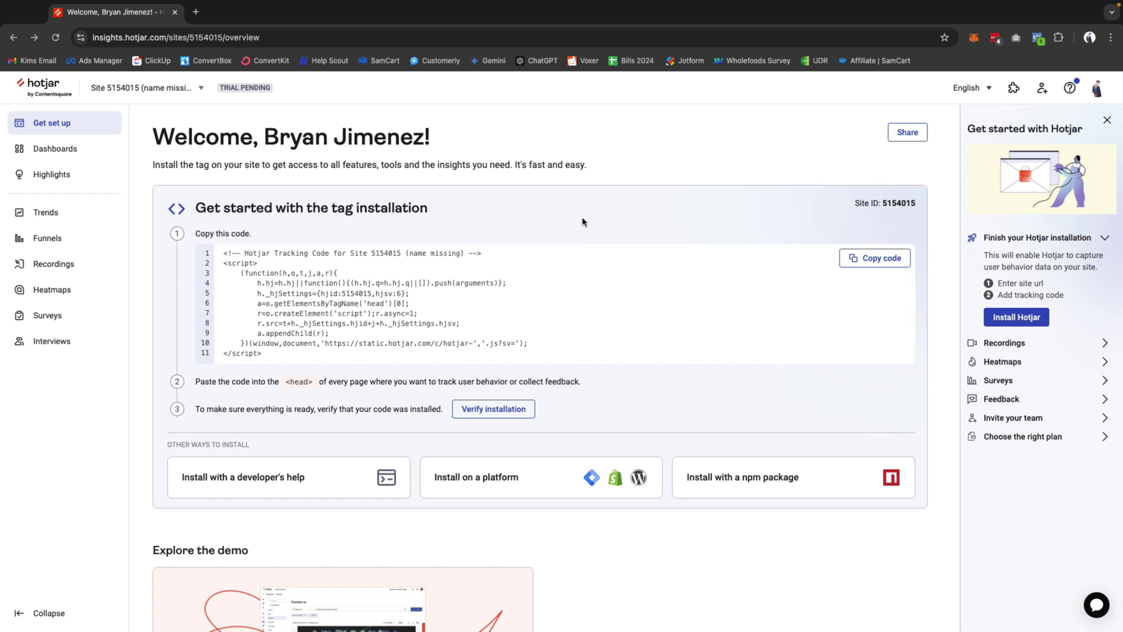
pyautogui.moveTo(225, 256); pyautogui.dragTo(310, 361)
pyautogui.click(640, 433)
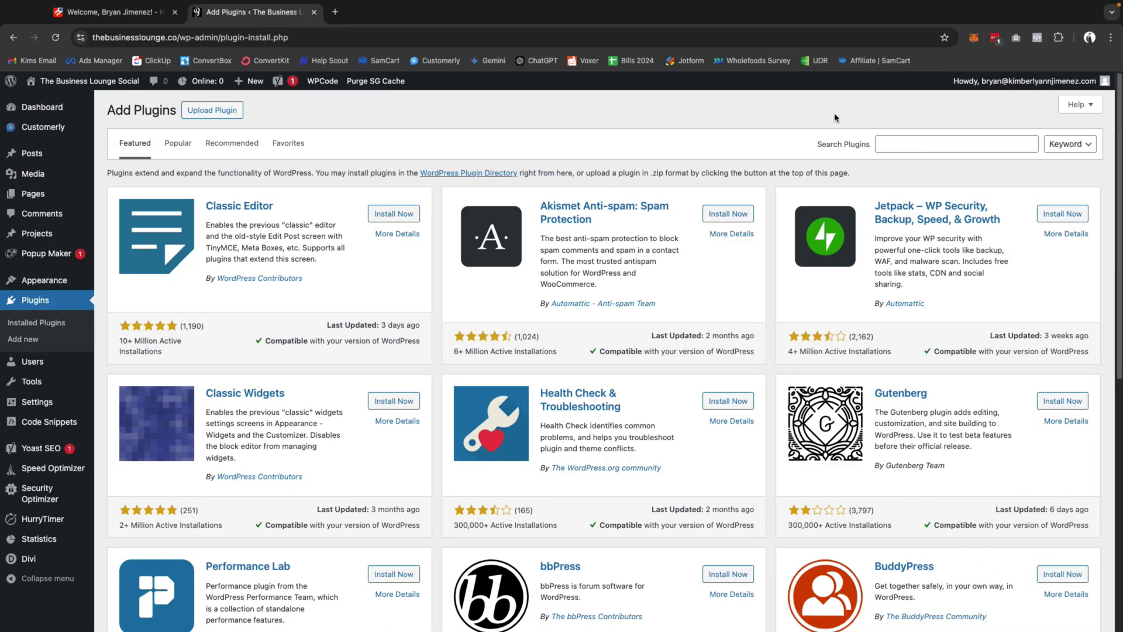
# Search the plugin directory for 'hotjar', then install and activate the Hotjar plugin.
pyautogui.click(900, 143)
pyautogui.write('hotja')
pyautogui.write('r')
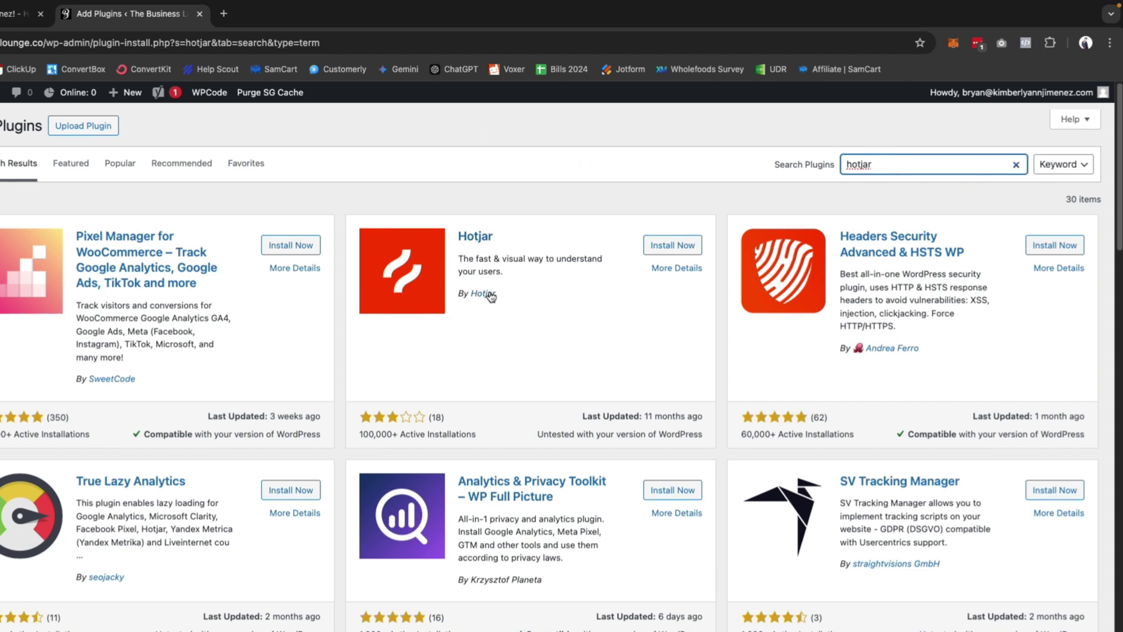
pyautogui.click(670, 246)
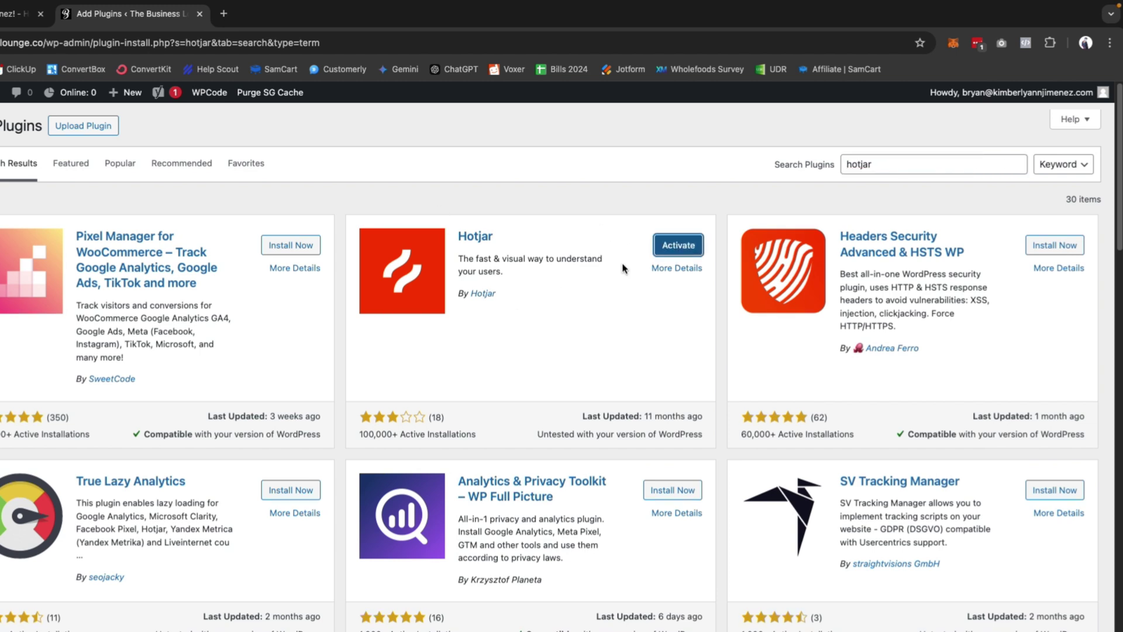
pyautogui.click(678, 246)
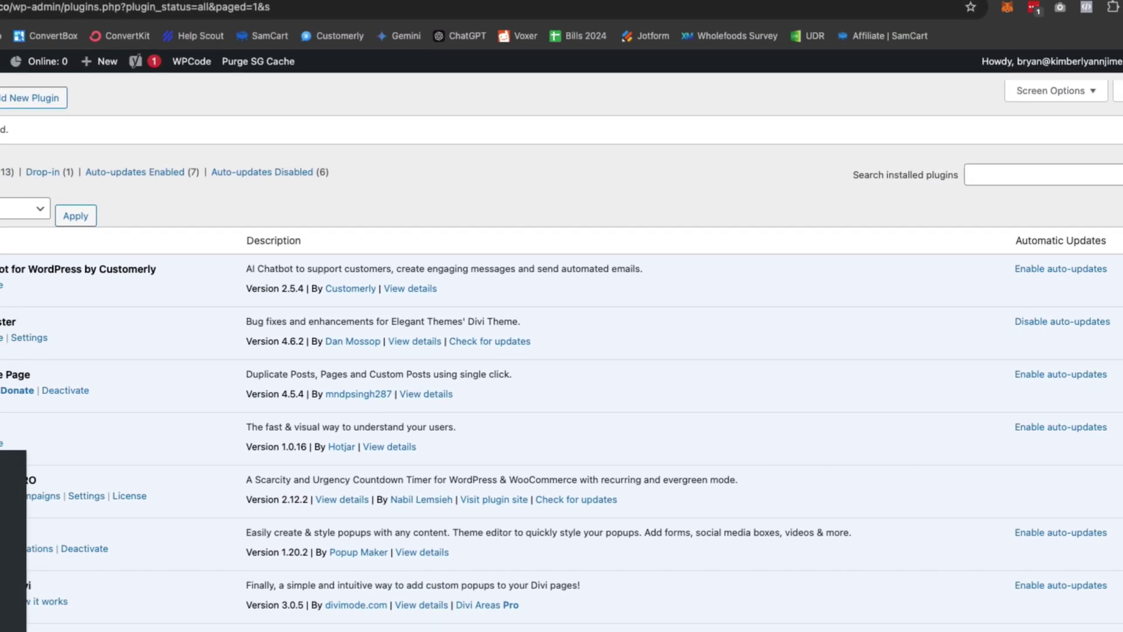
pyautogui.moveTo(38, 403)
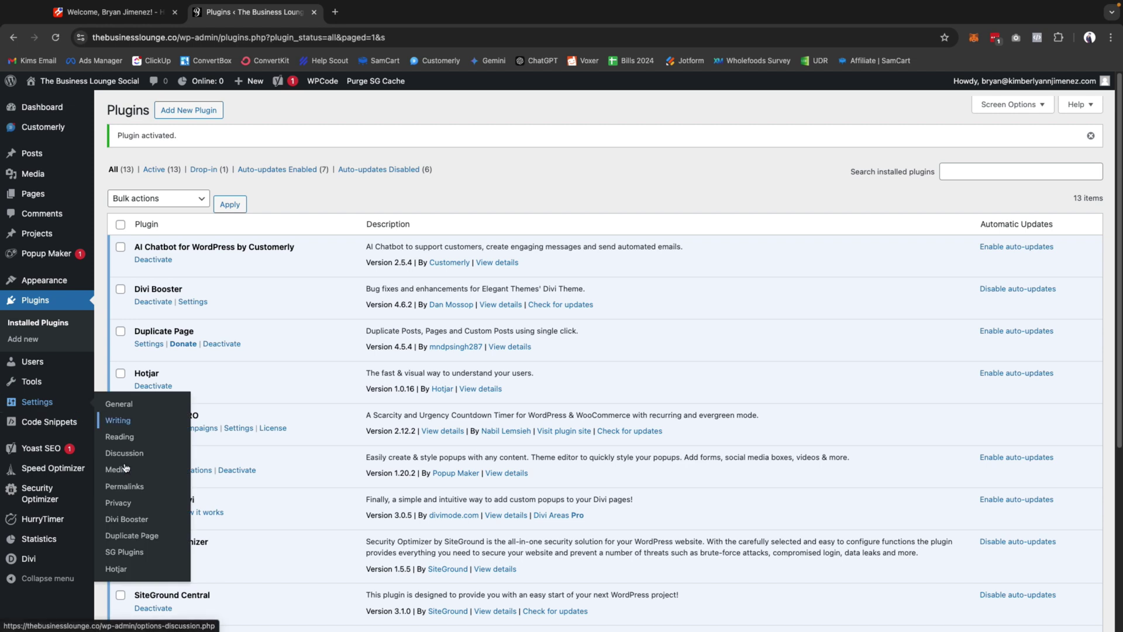
# Open the Hotjar plugin settings and copy the Site ID from Hotjar's welcome page.
pyautogui.click(119, 570)
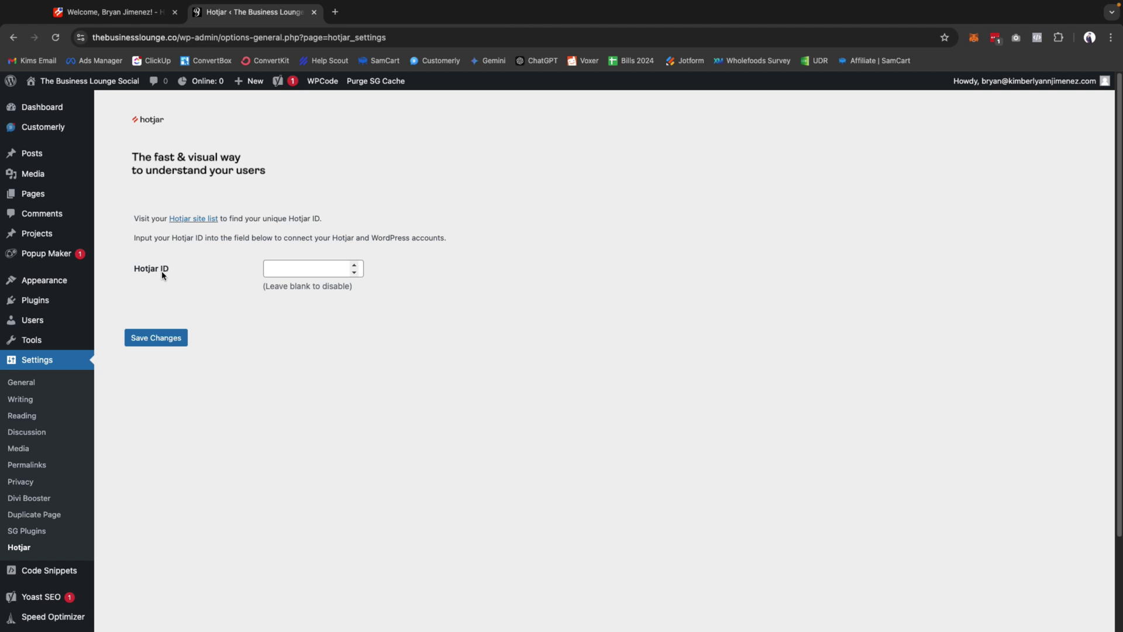
pyautogui.click(111, 11)
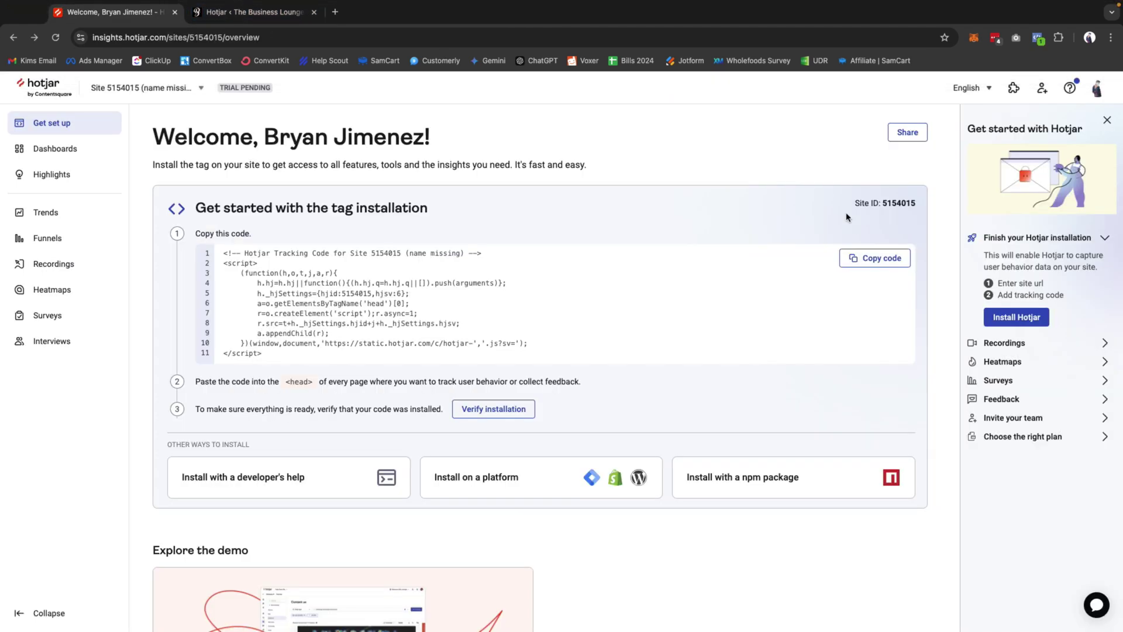
pyautogui.moveTo(866, 203)
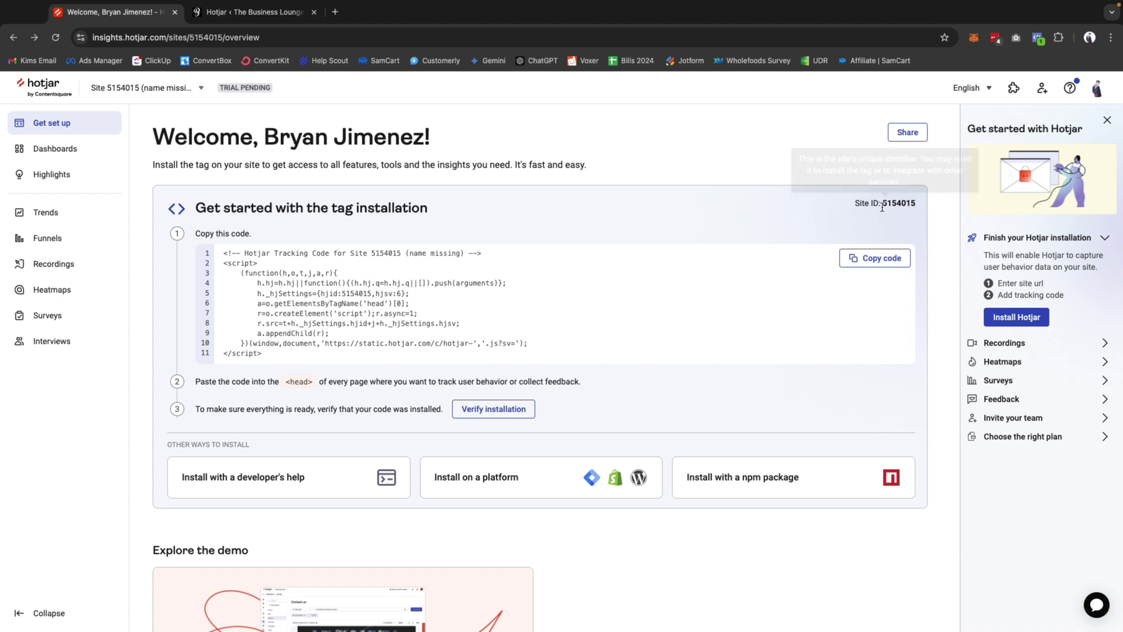
pyautogui.moveTo(883, 204); pyautogui.dragTo(913, 205)
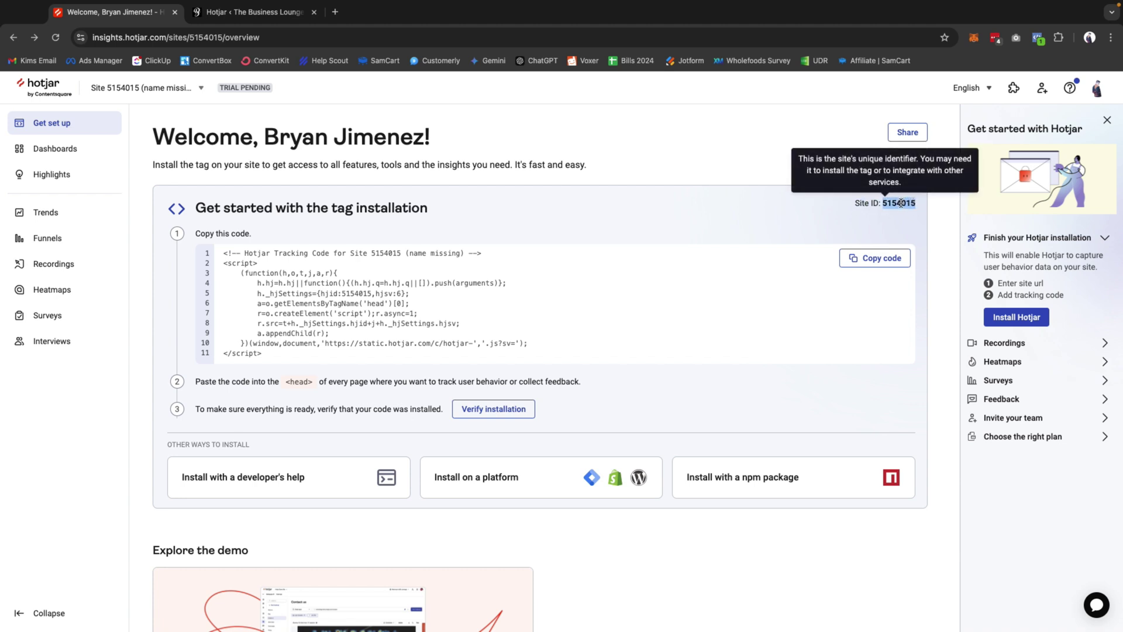
pyautogui.rightClick(902, 201)
pyautogui.click(918, 228)
# Paste the Site ID into the Hotjar ID field and save the changes.
pyautogui.click(273, 13)
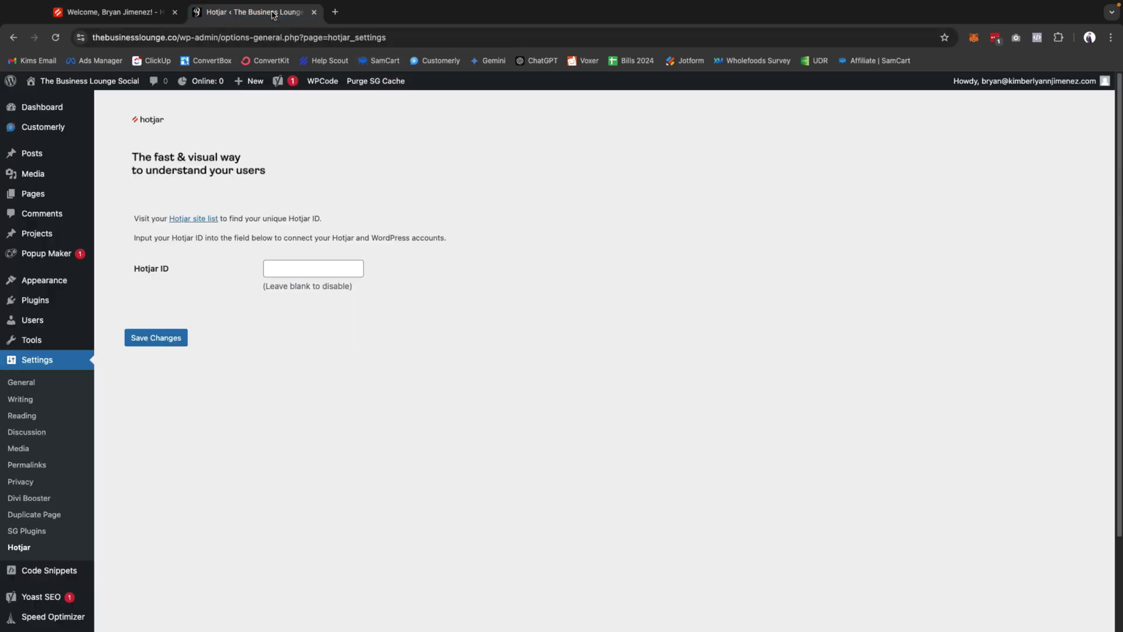
pyautogui.click(287, 268)
pyautogui.rightClick(276, 267)
pyautogui.click(303, 331)
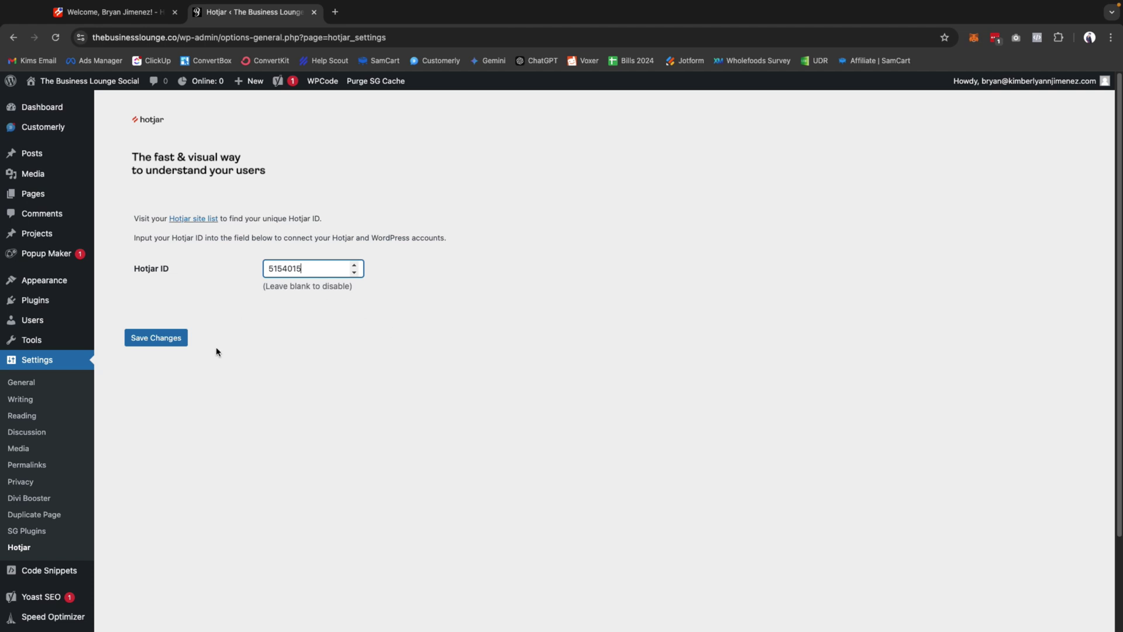
pyautogui.click(154, 339)
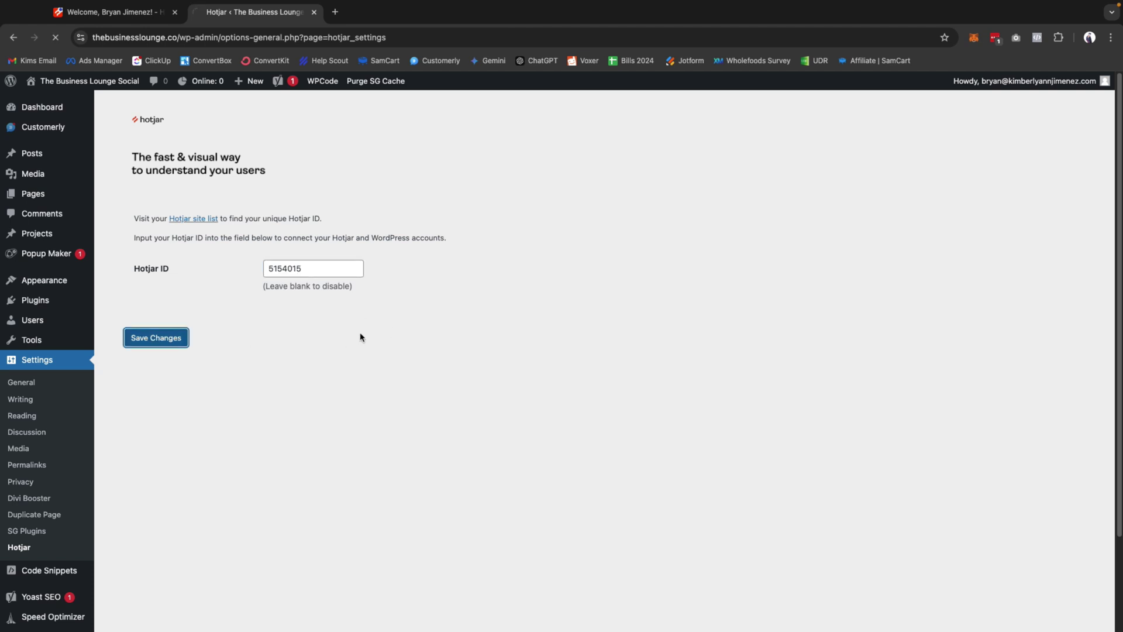
# Verify the Hotjar installation for thebusinesslounge.co and continue to the Site overview dashboard.
pyautogui.hotkey('ctrl', 'shift', 'Tab')
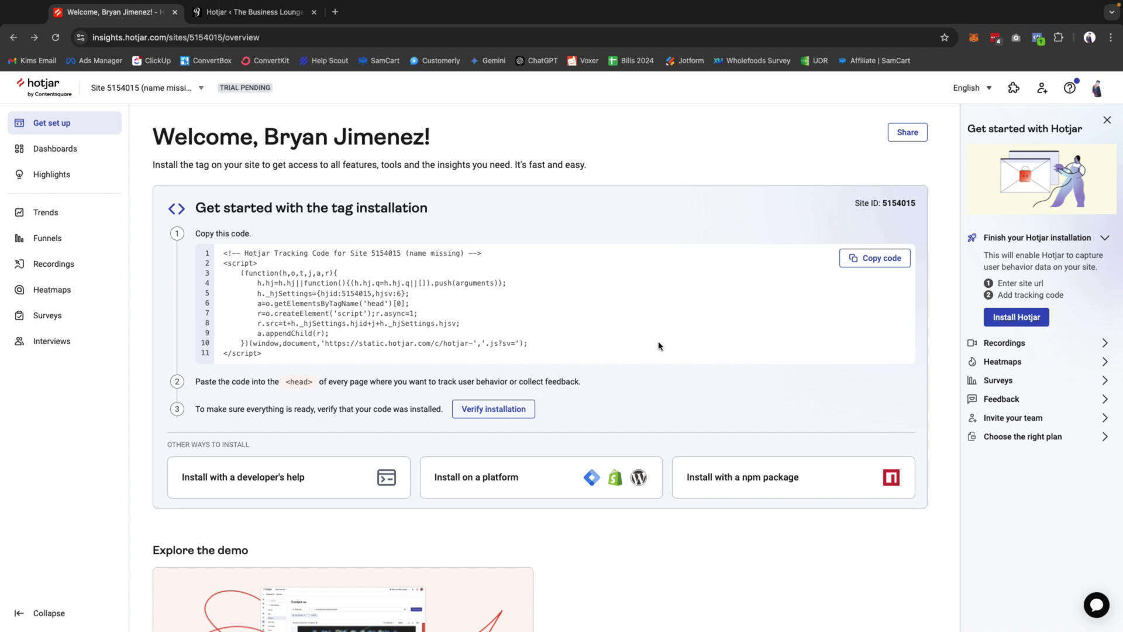
pyautogui.click(492, 412)
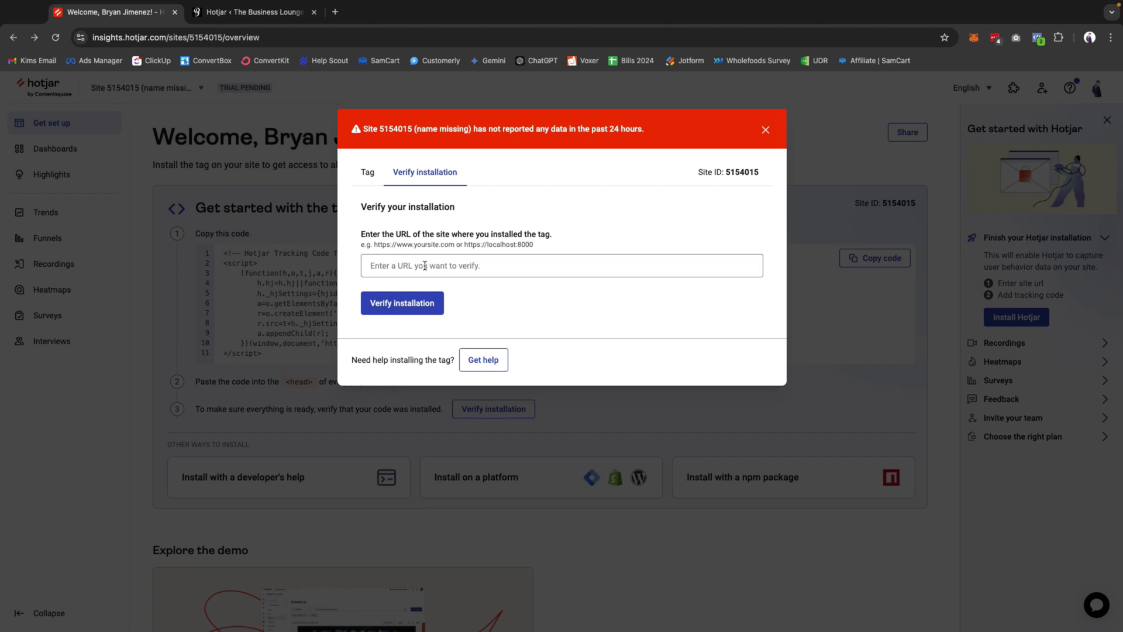
pyautogui.click(424, 266)
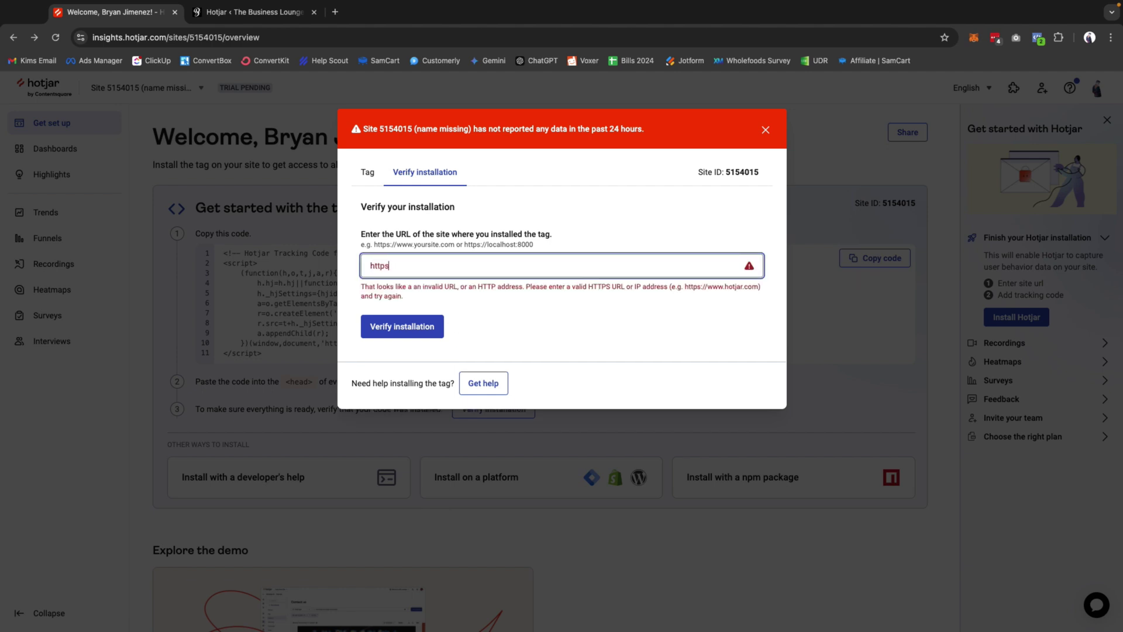
pyautogui.write('thebusinesslounge.co')
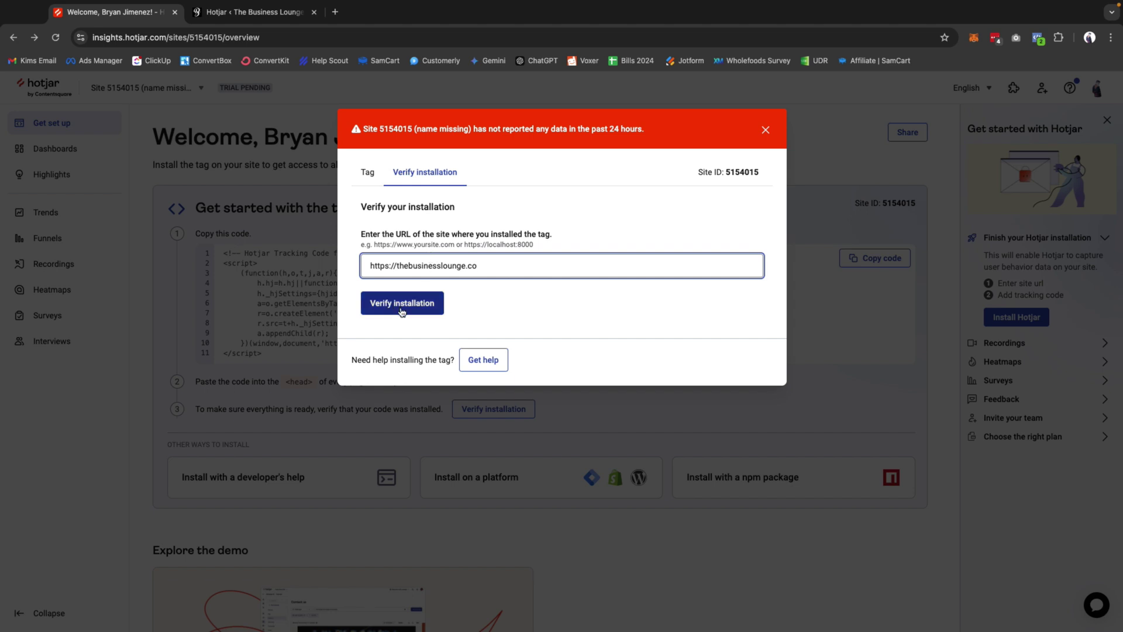
pyautogui.click(401, 310)
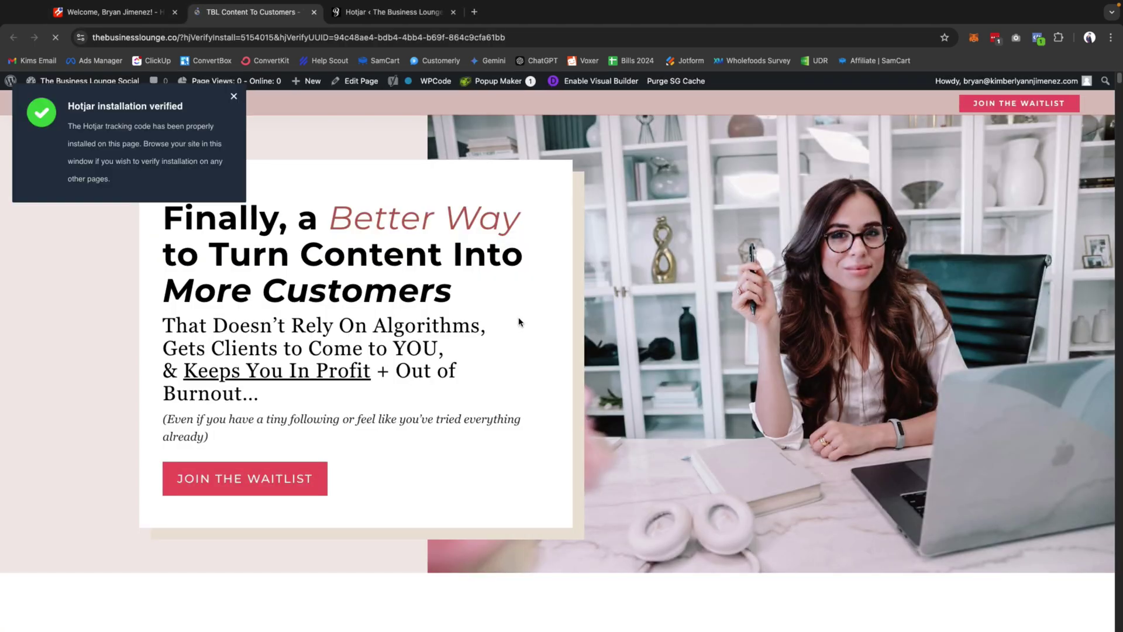
pyautogui.press('super+w')
pyautogui.click(544, 291)
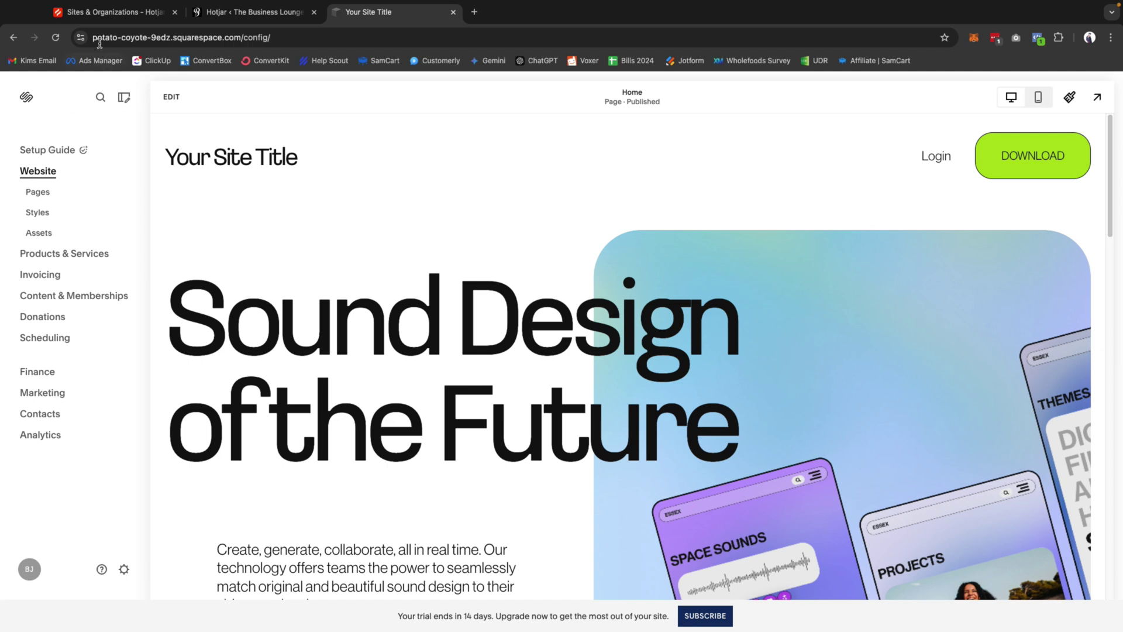
# Copy the Hotjar tracking code and open Squarespace's Code Injection settings.
pyautogui.click(109, 16)
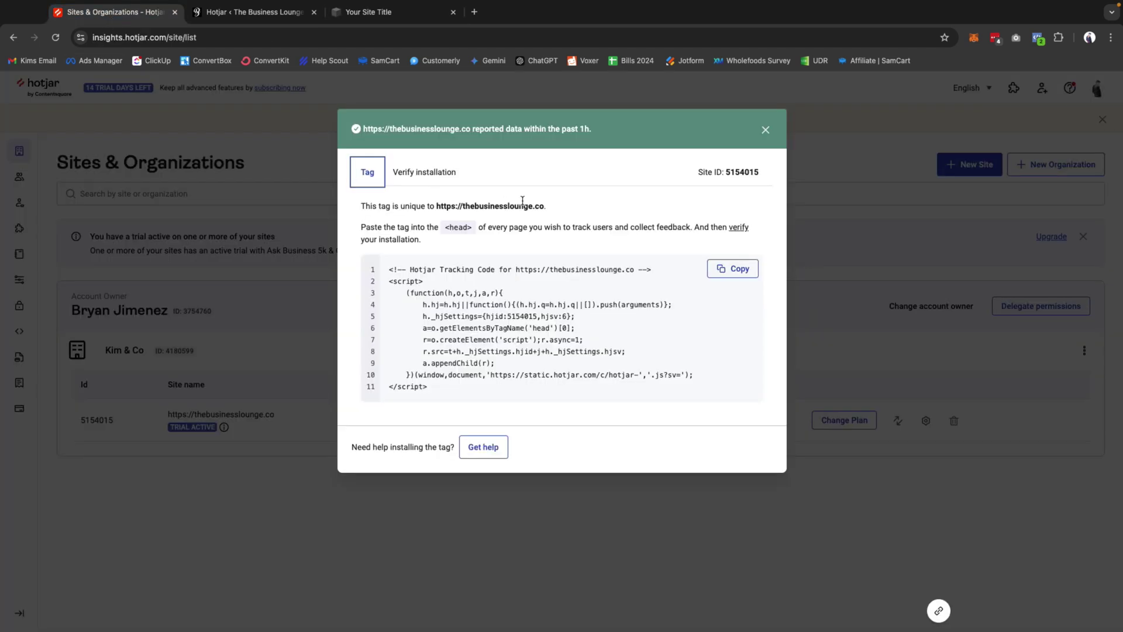
pyautogui.click(730, 272)
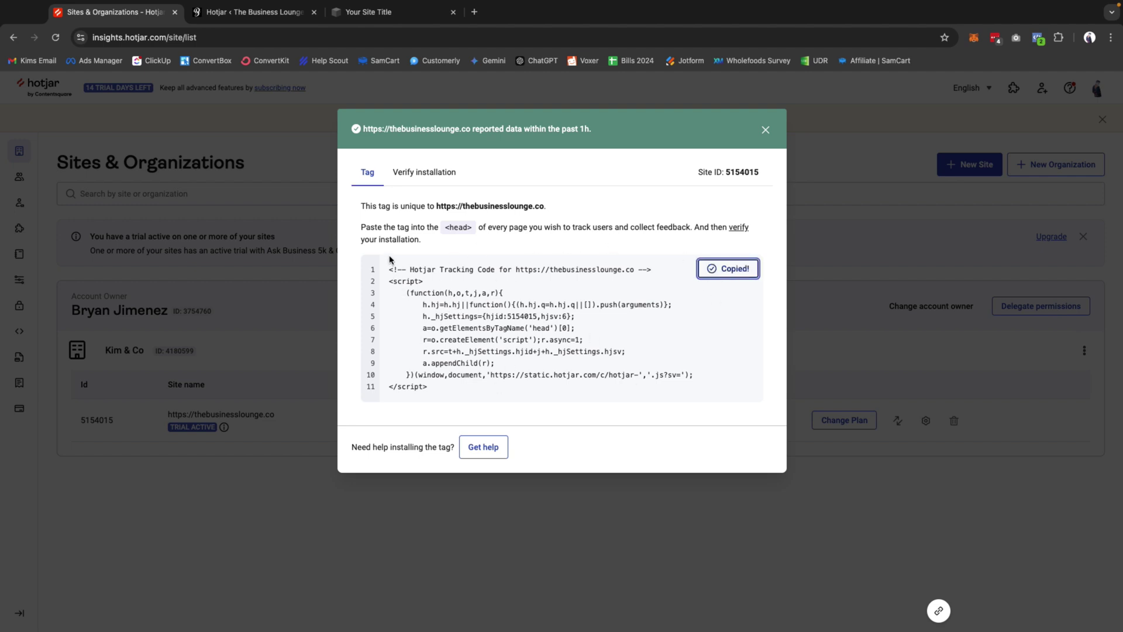
pyautogui.click(366, 12)
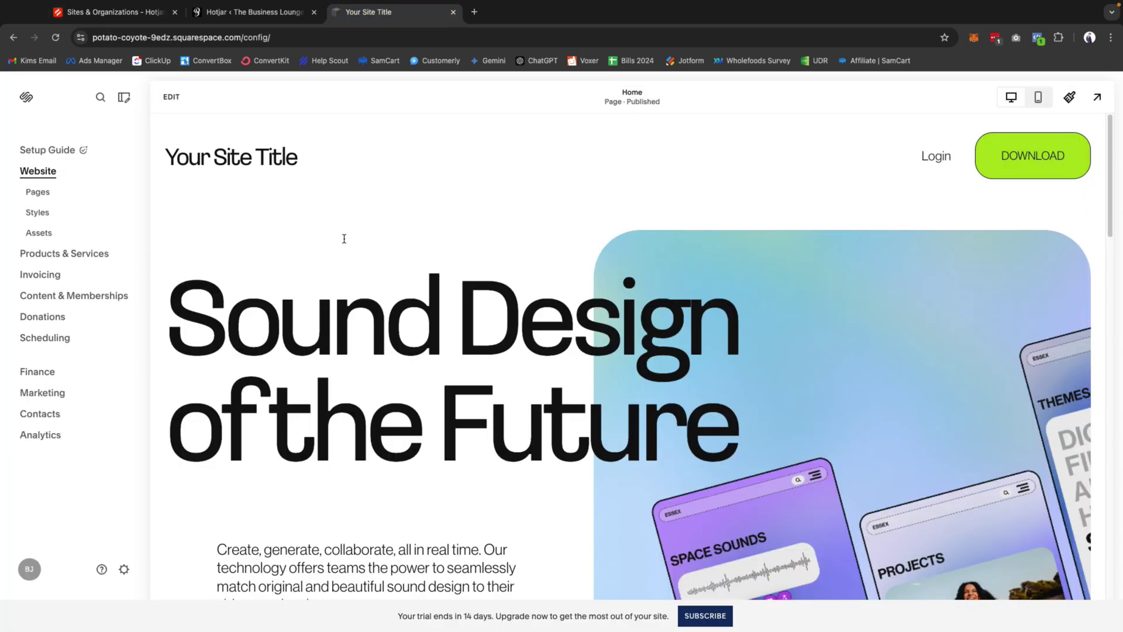
pyautogui.click(38, 193)
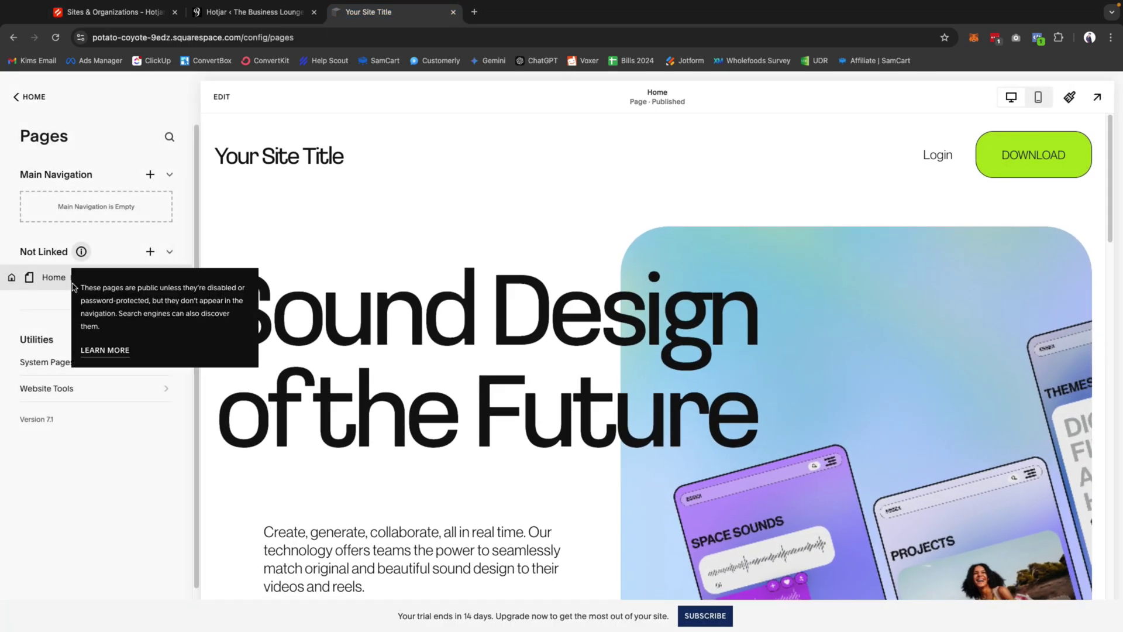
pyautogui.click(51, 396)
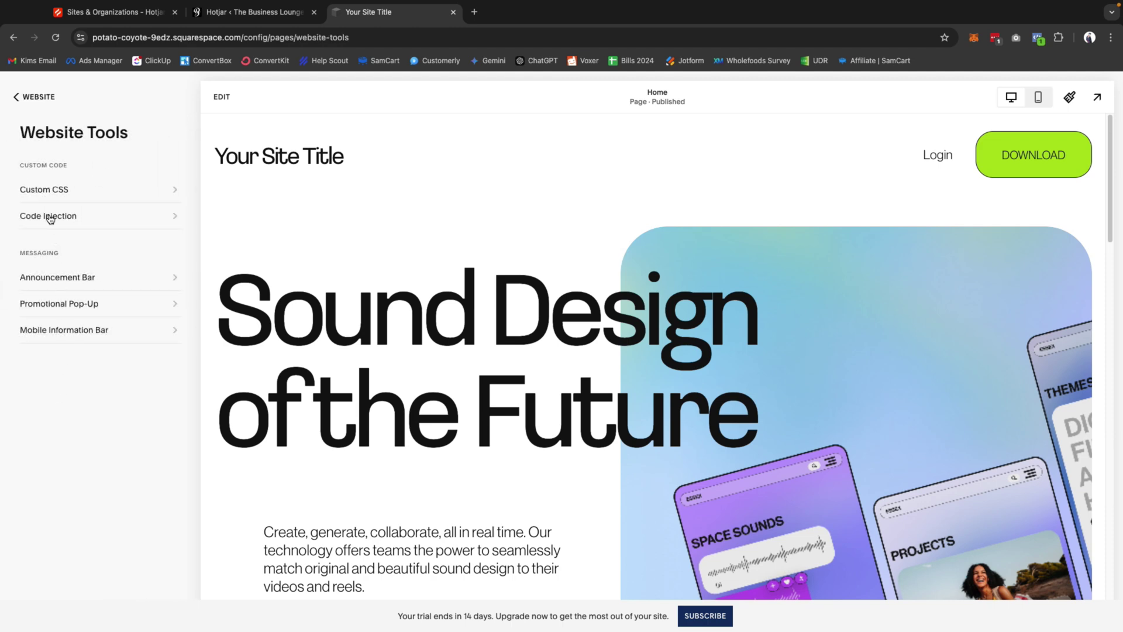
pyautogui.click(51, 217)
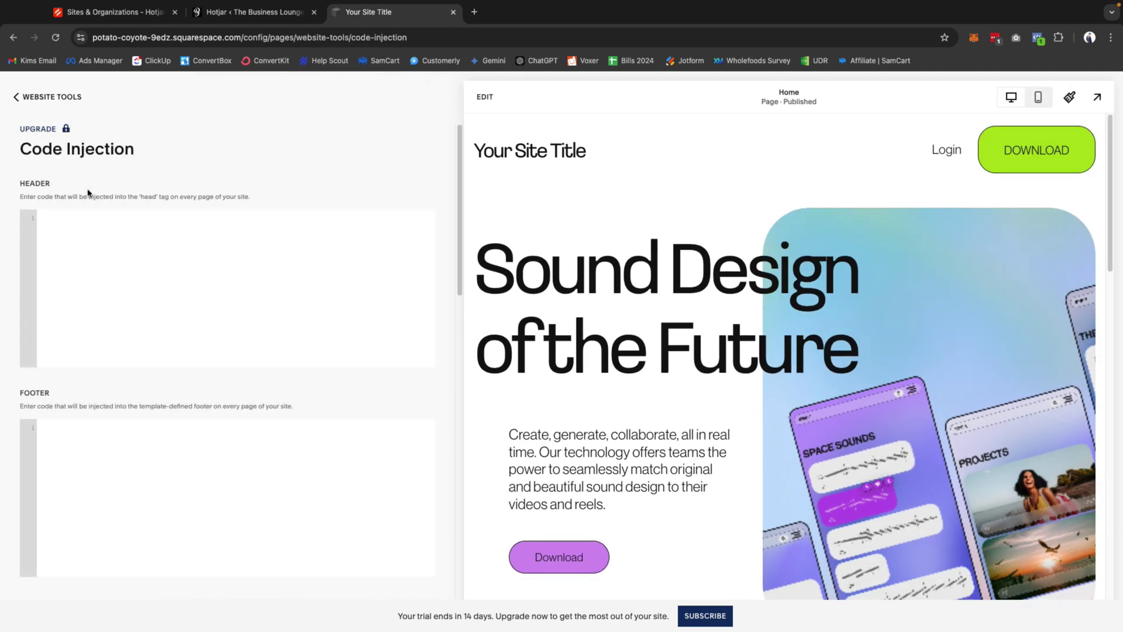
pyautogui.click(117, 12)
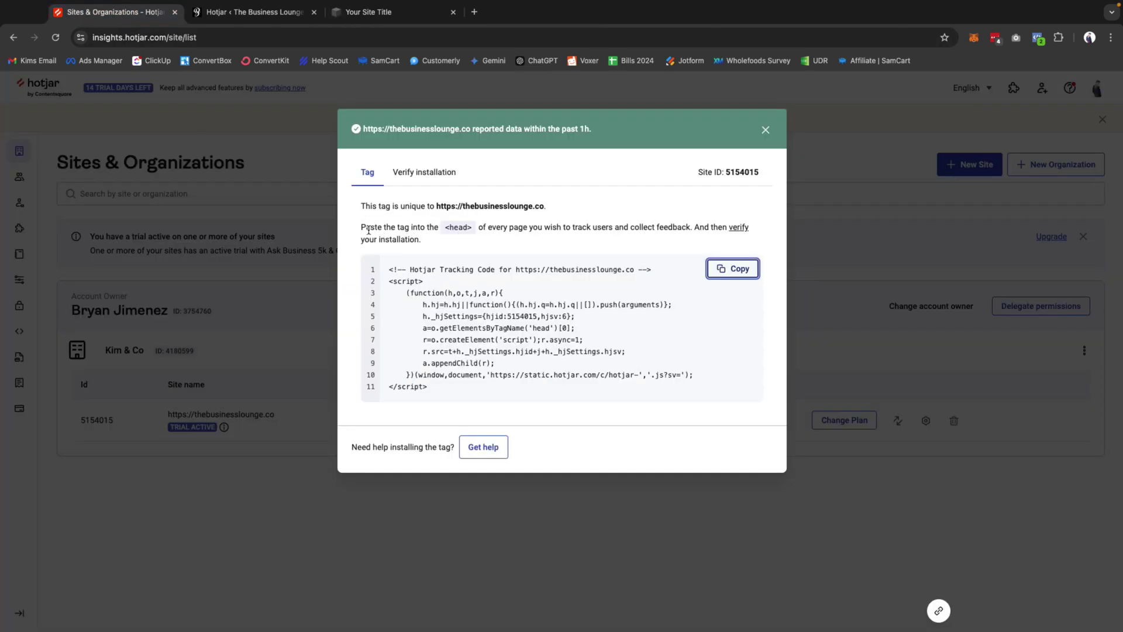
pyautogui.moveTo(362, 228); pyautogui.dragTo(477, 230)
pyautogui.click(476, 229)
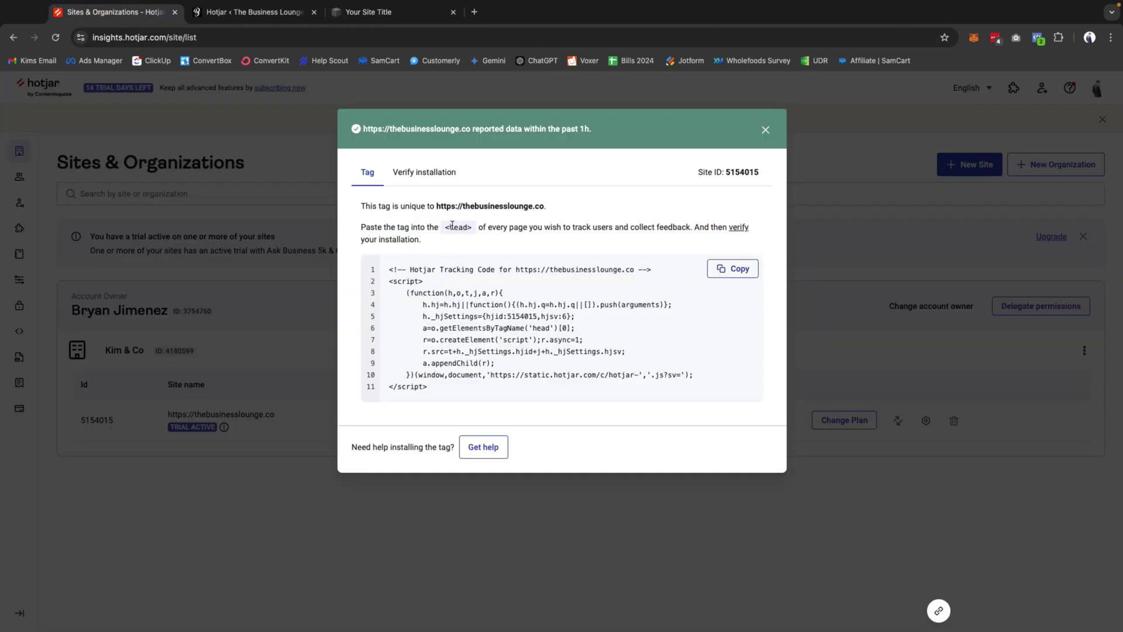
# Paste the tracking code into the Squarespace Header injection box and save it.
pyautogui.click(365, 13)
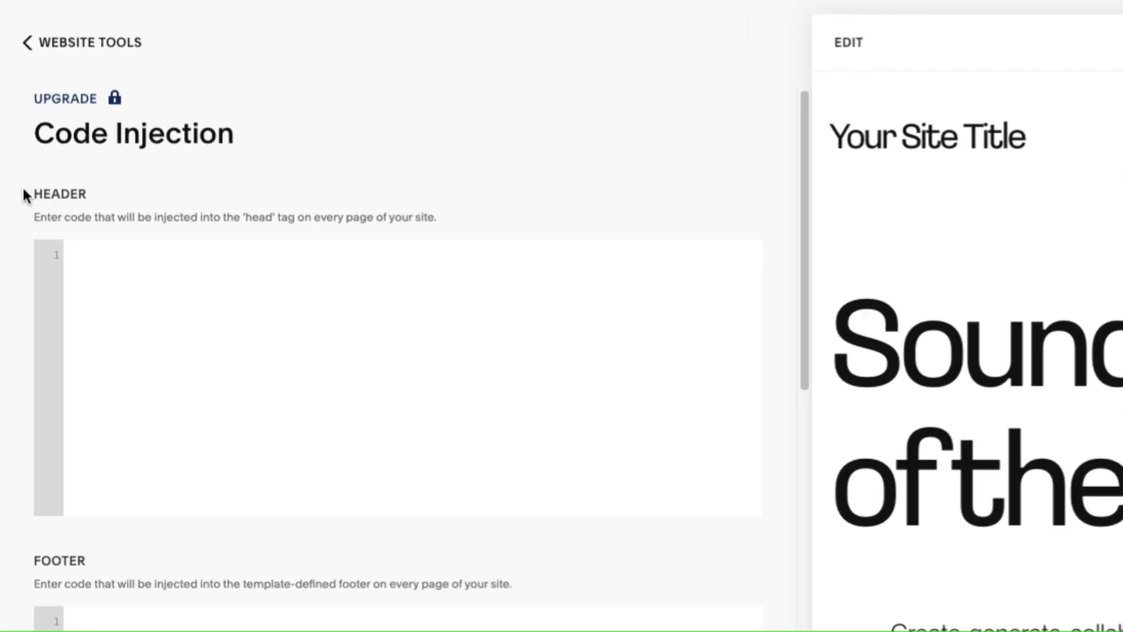
pyautogui.moveTo(13, 182); pyautogui.dragTo(63, 189)
pyautogui.click(107, 267)
pyautogui.rightClick(107, 268)
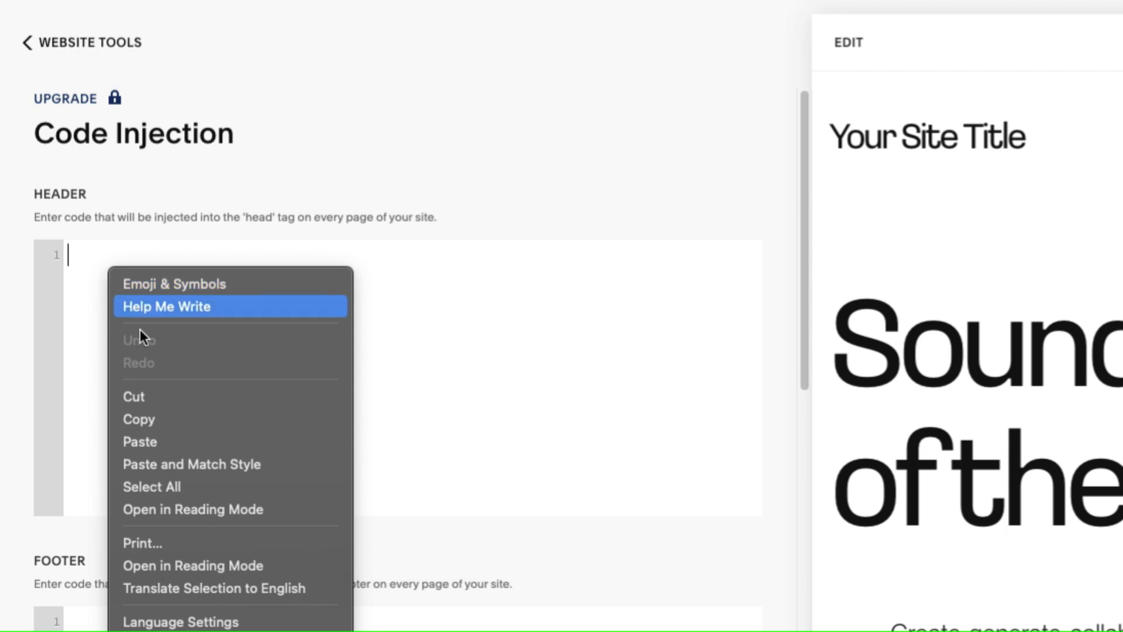
pyautogui.click(156, 440)
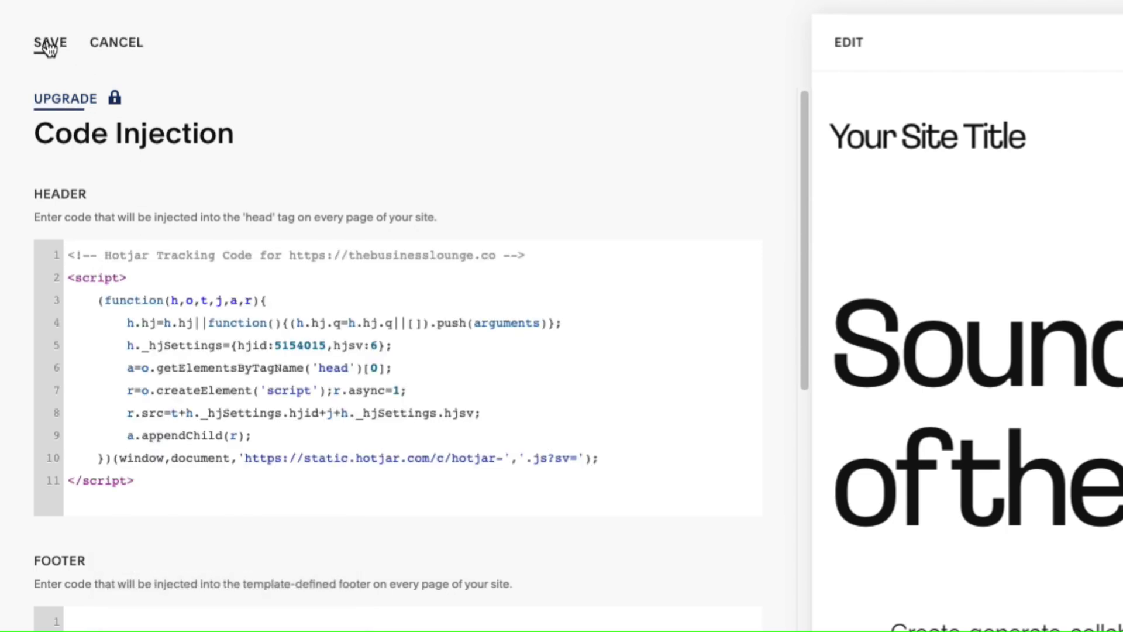
pyautogui.click(48, 44)
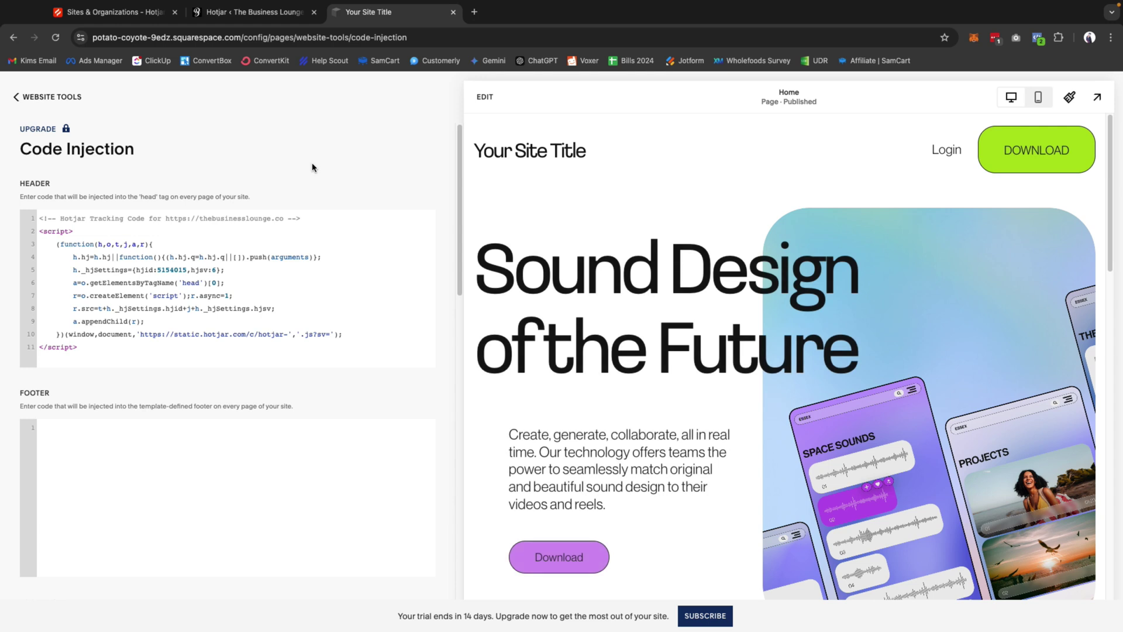
pyautogui.click(114, 12)
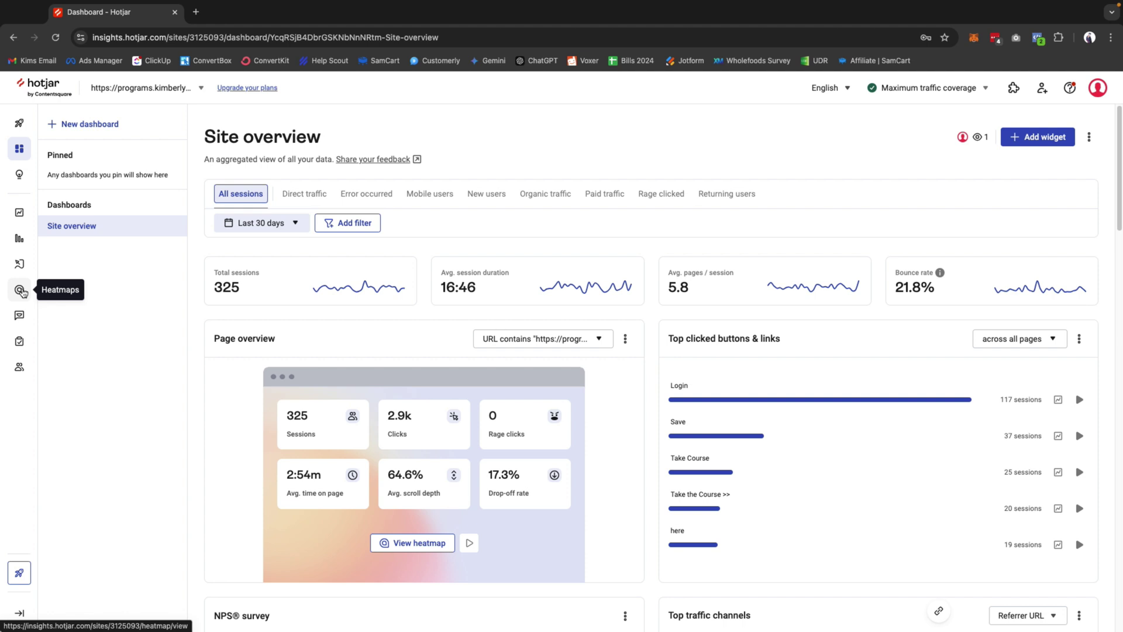
# Start a new heatmap in the Heatmaps section for the site's home page URL and continue.
pyautogui.click(20, 291)
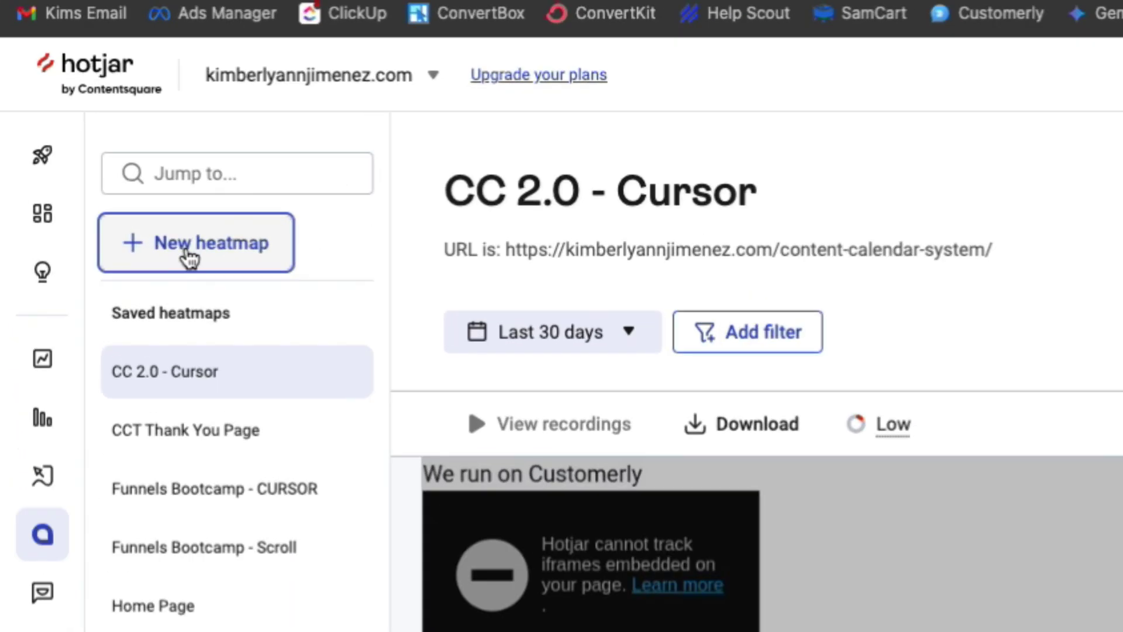
pyautogui.click(199, 249)
pyautogui.click(822, 302)
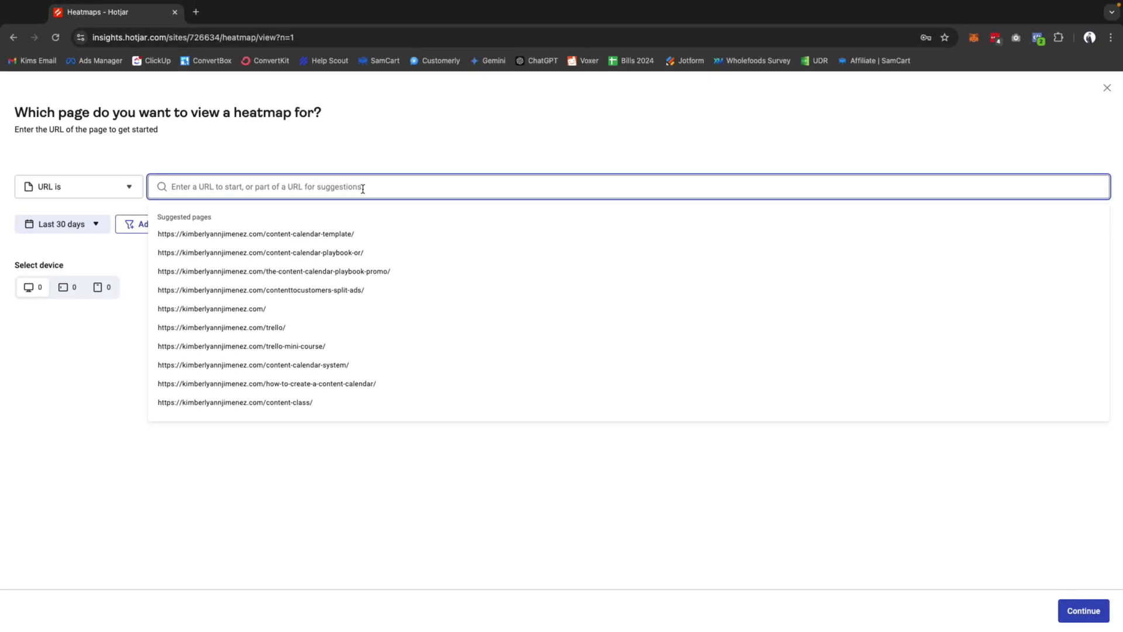
pyautogui.write('kimberl')
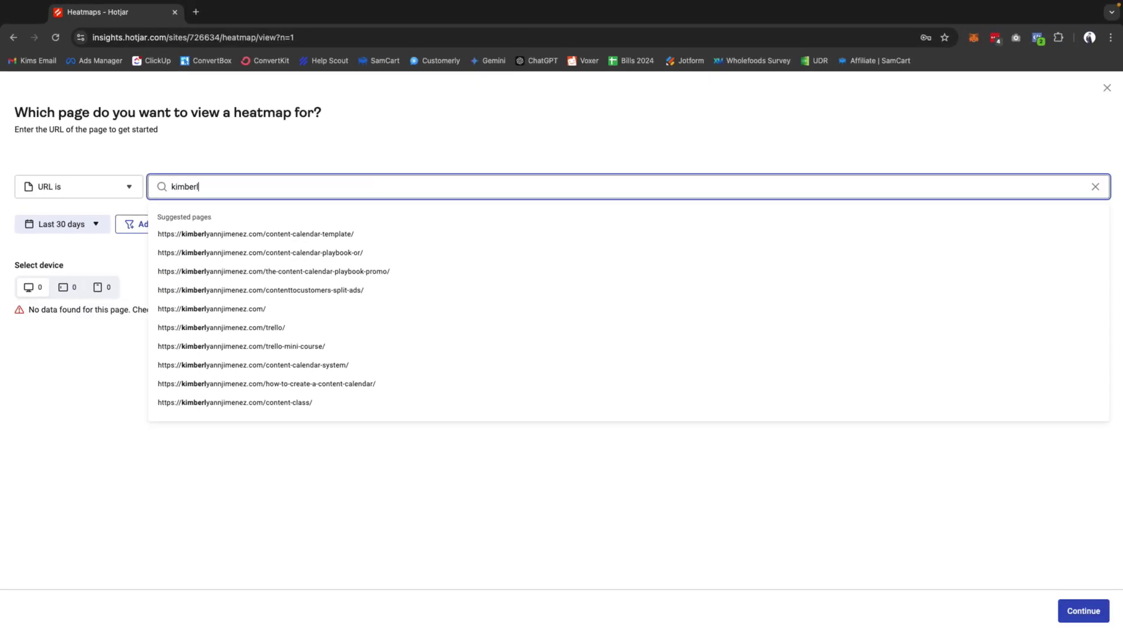
pyautogui.press('BackSpace')
pyautogui.press('BackSpace')
pyautogui.write('berlyannjimene')
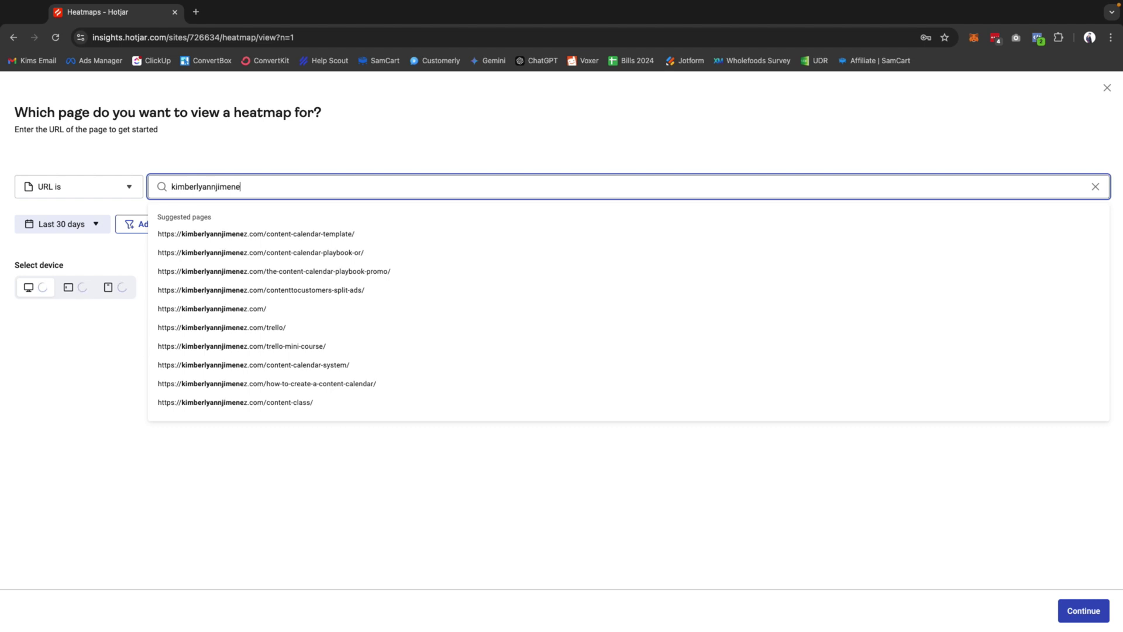
pyautogui.write('z.com')
pyautogui.click(393, 151)
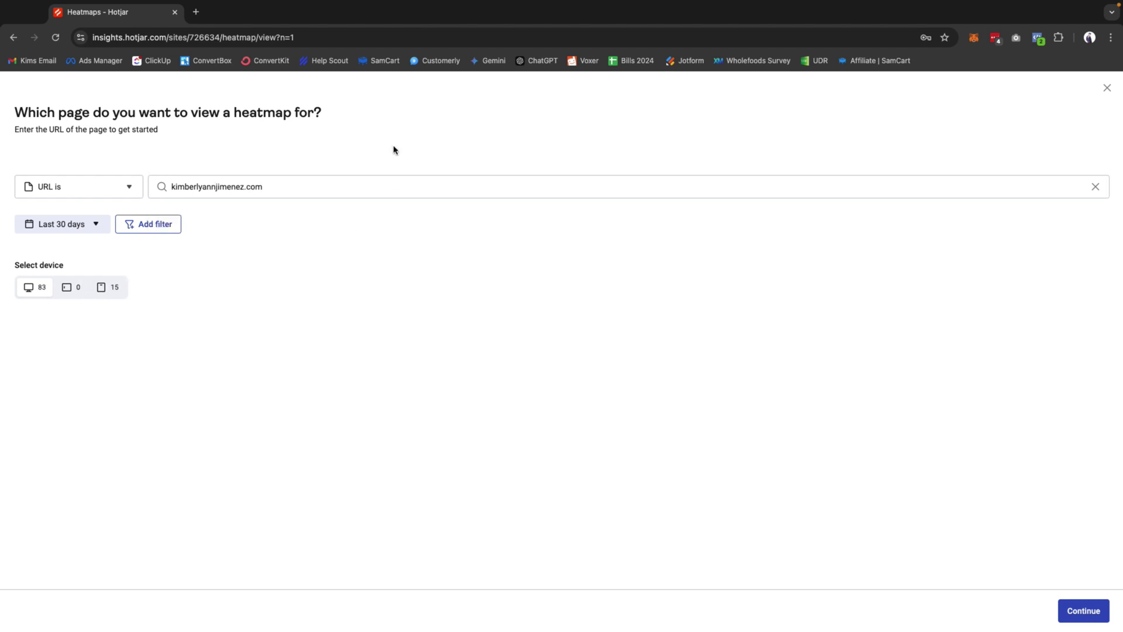
pyautogui.click(1090, 612)
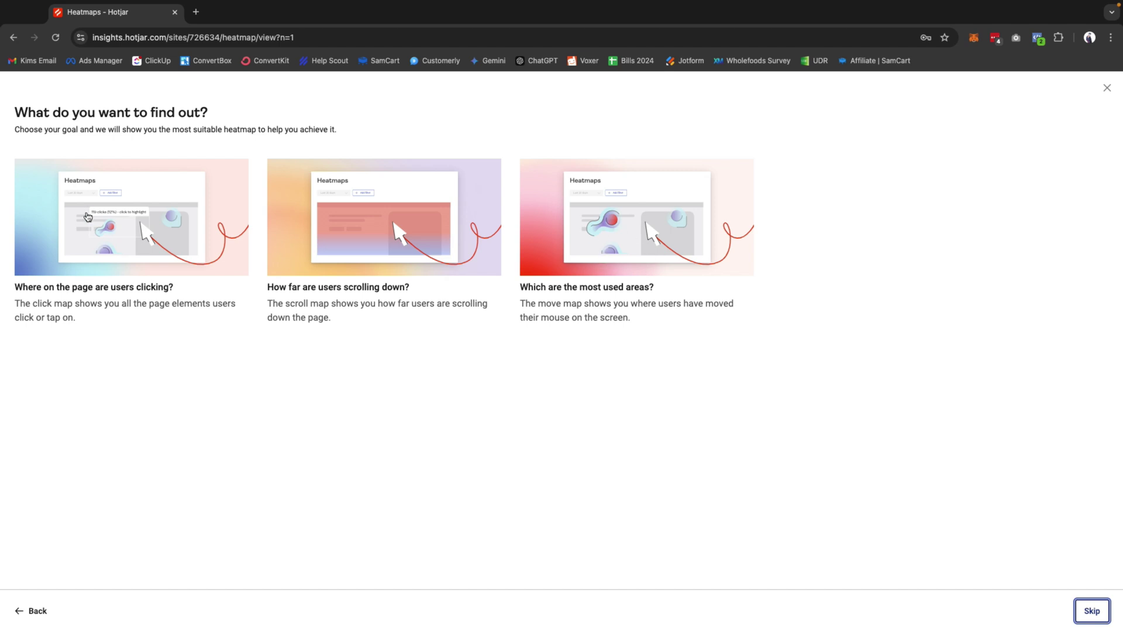
# Choose the 'Where are users clicking?' goal and build the heatmap on a fresh screenshot.
pyautogui.click(133, 222)
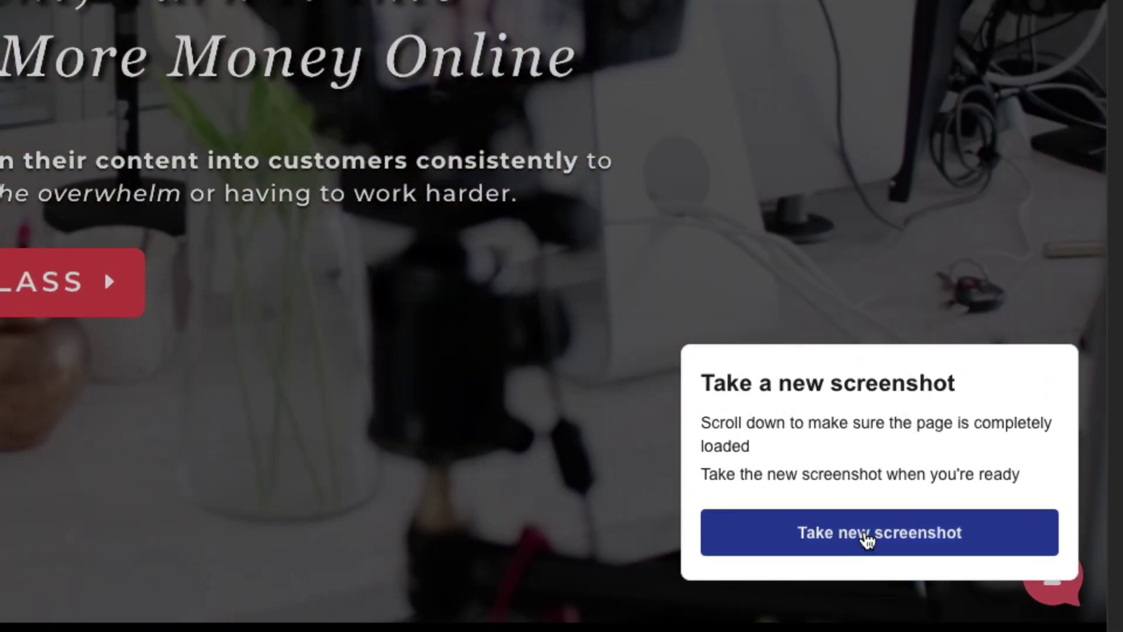
pyautogui.click(866, 536)
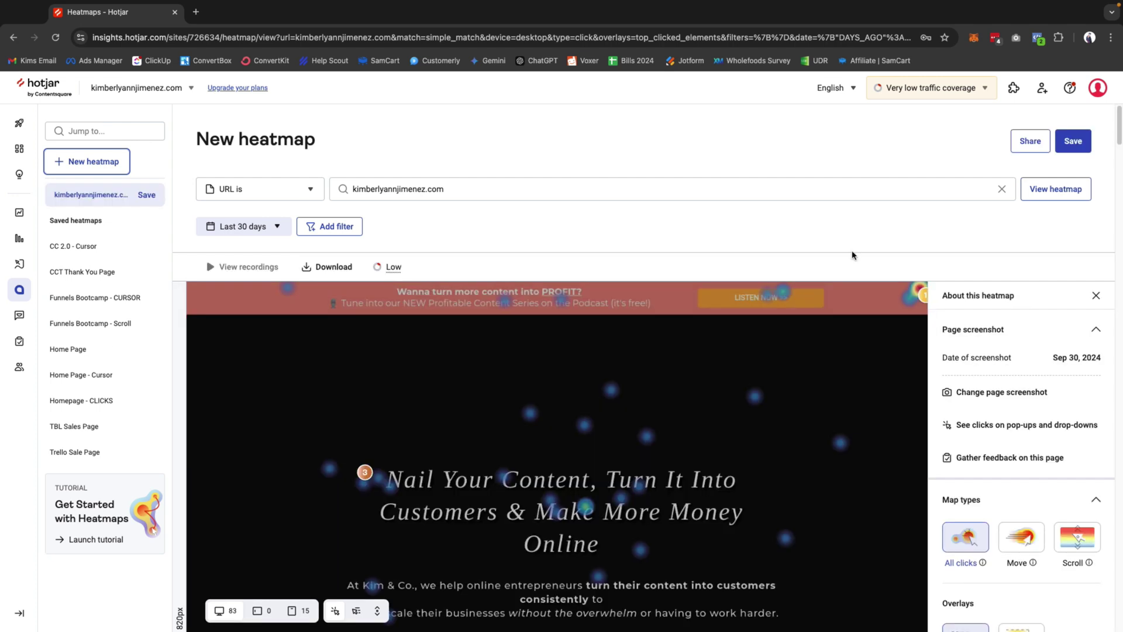
pyautogui.scroll(-3, 852, 255)
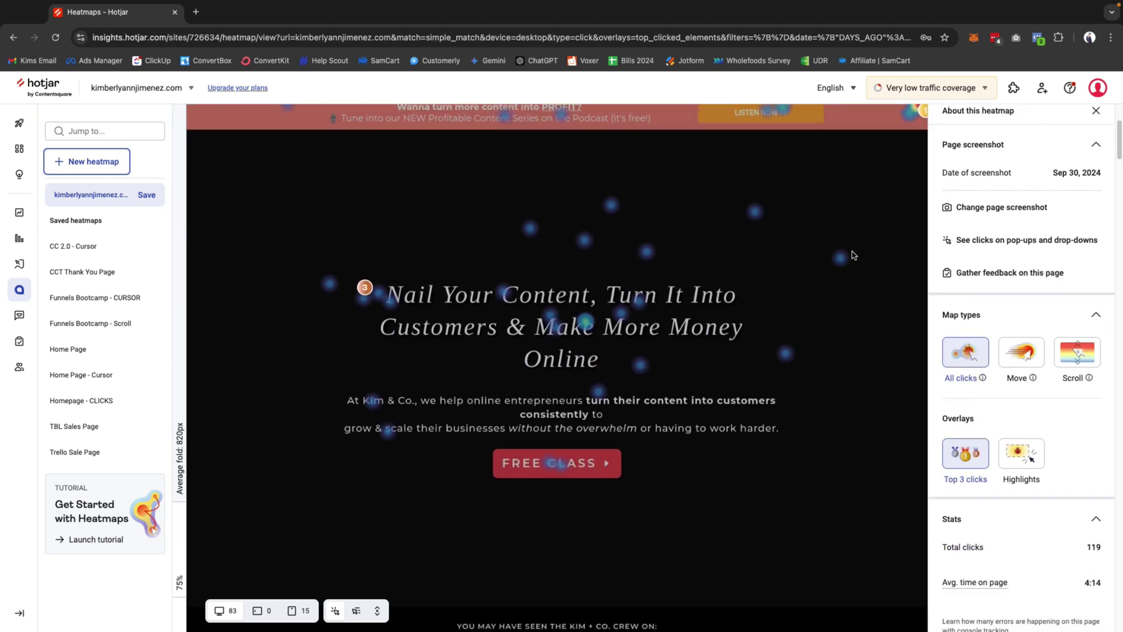
pyautogui.moveTo(575, 222)
pyautogui.moveTo(576, 455)
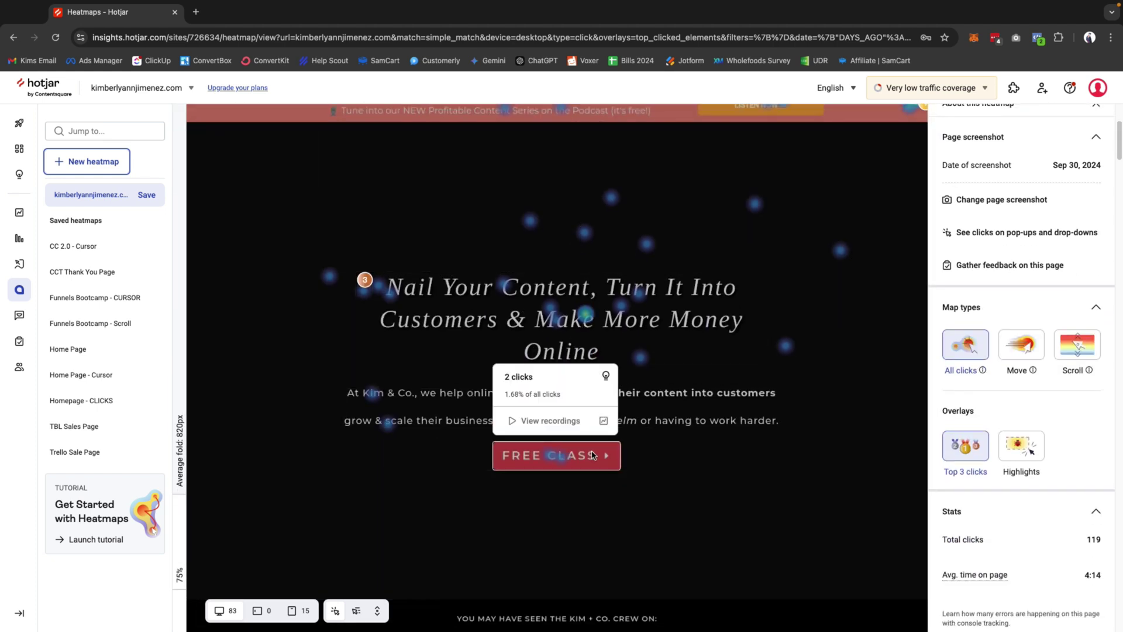
pyautogui.moveTo(655, 307)
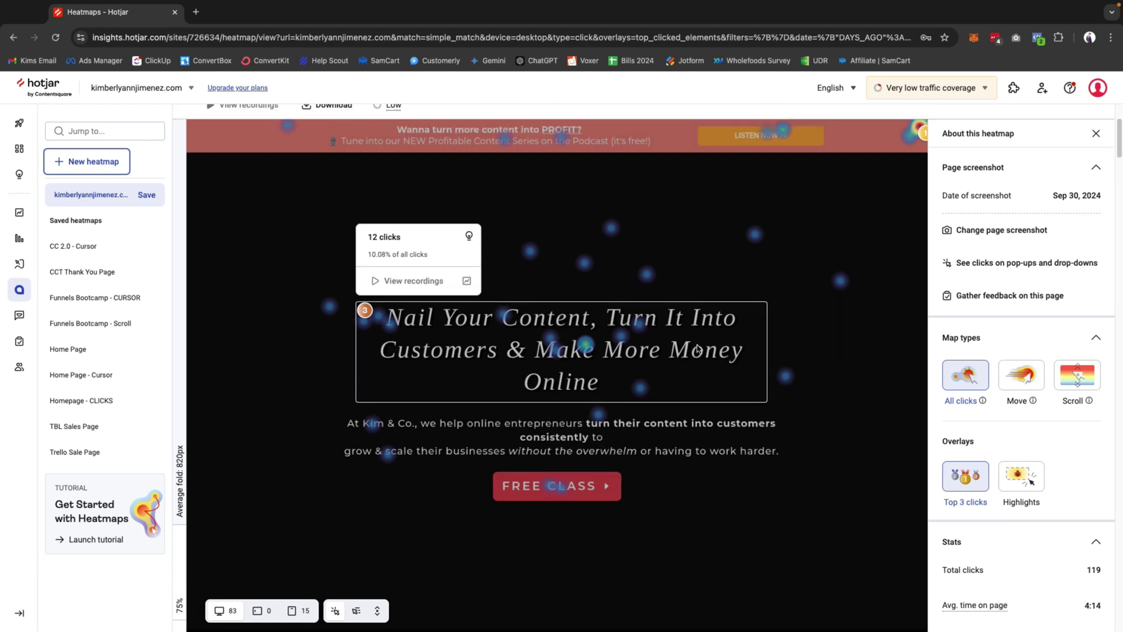
pyautogui.scroll(1, 697, 350)
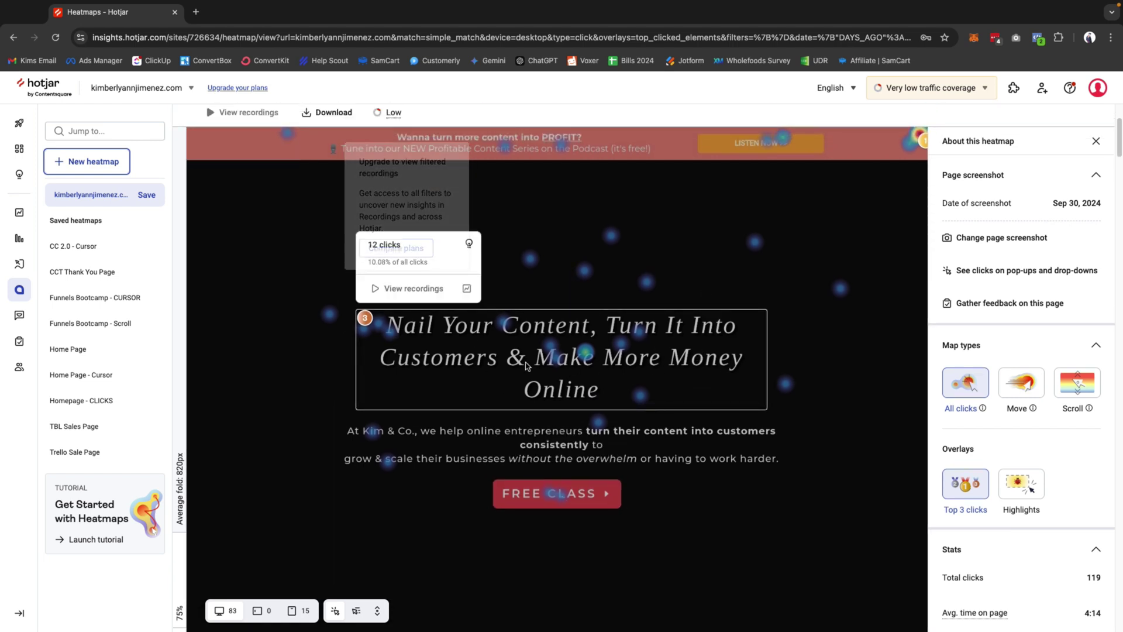
pyautogui.scroll(-1, 637, 363)
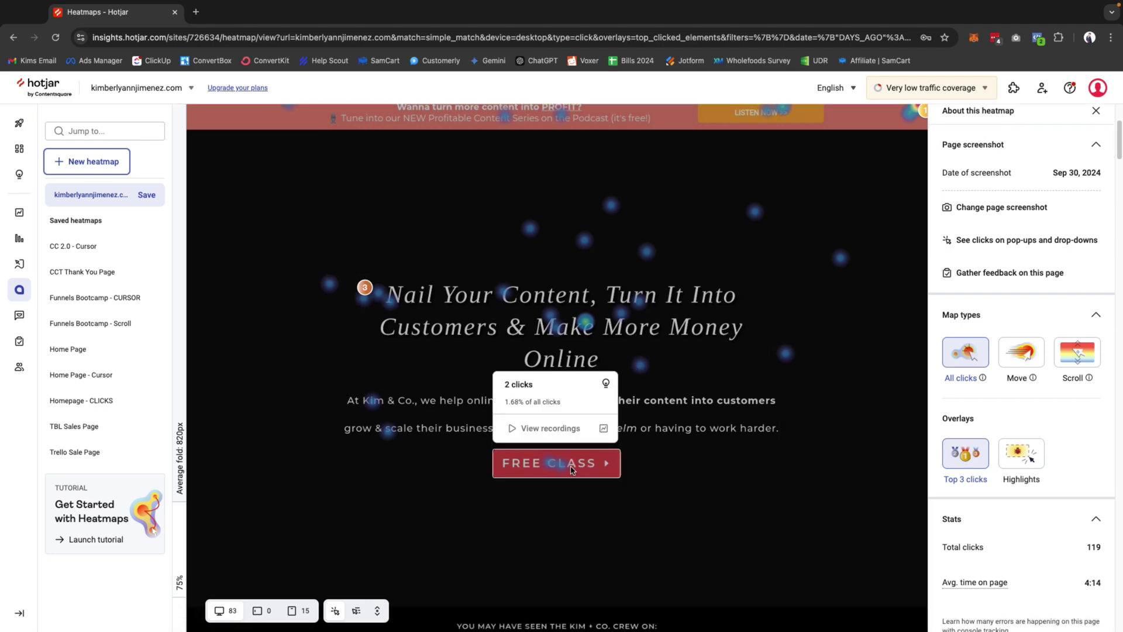
pyautogui.scroll(-10, 683, 341)
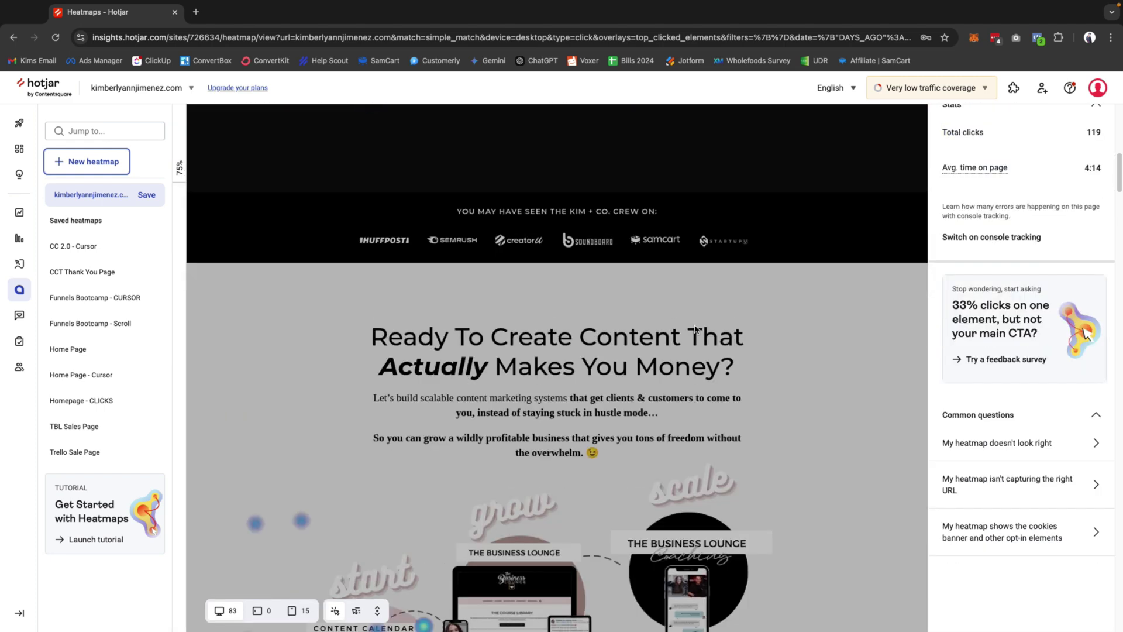
pyautogui.scroll(-6, 695, 329)
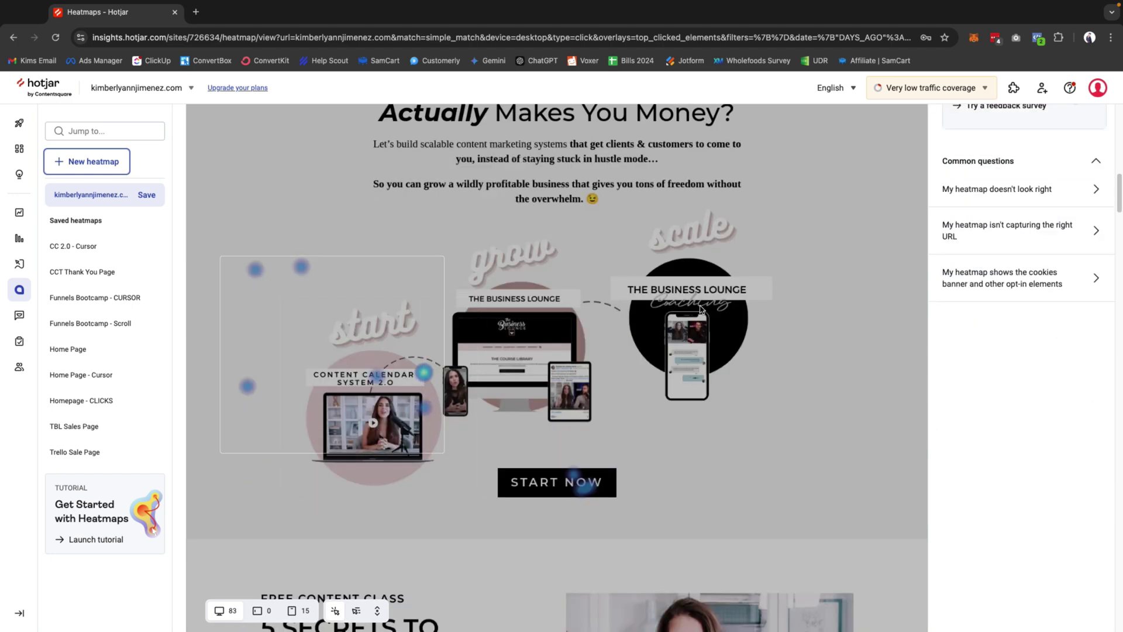
pyautogui.scroll(-3, 630, 343)
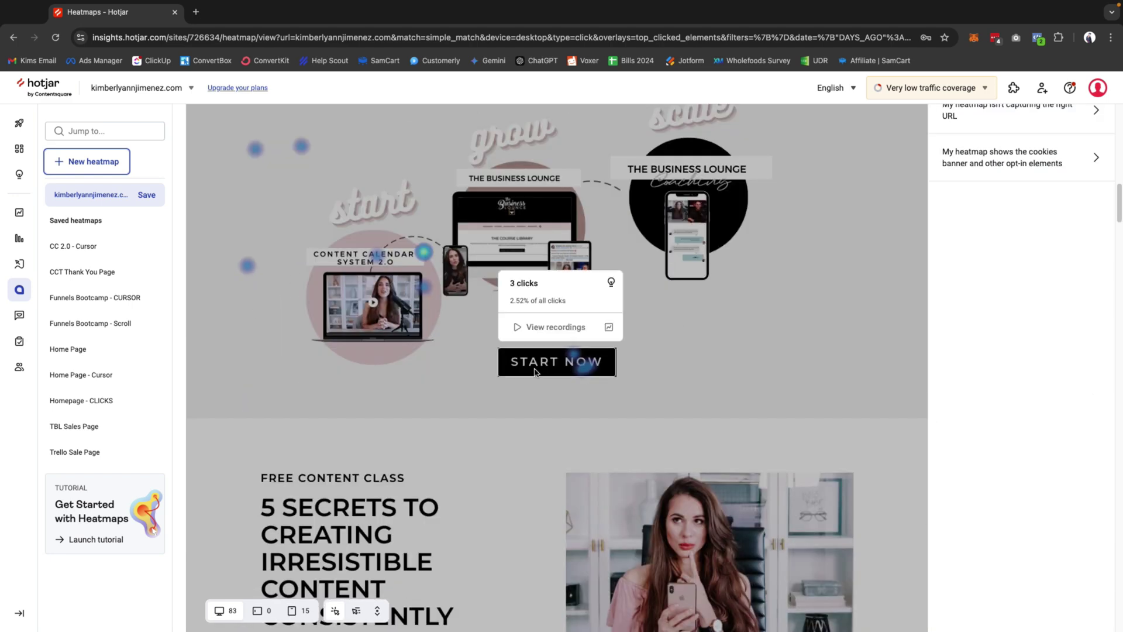
pyautogui.scroll(-7, 667, 354)
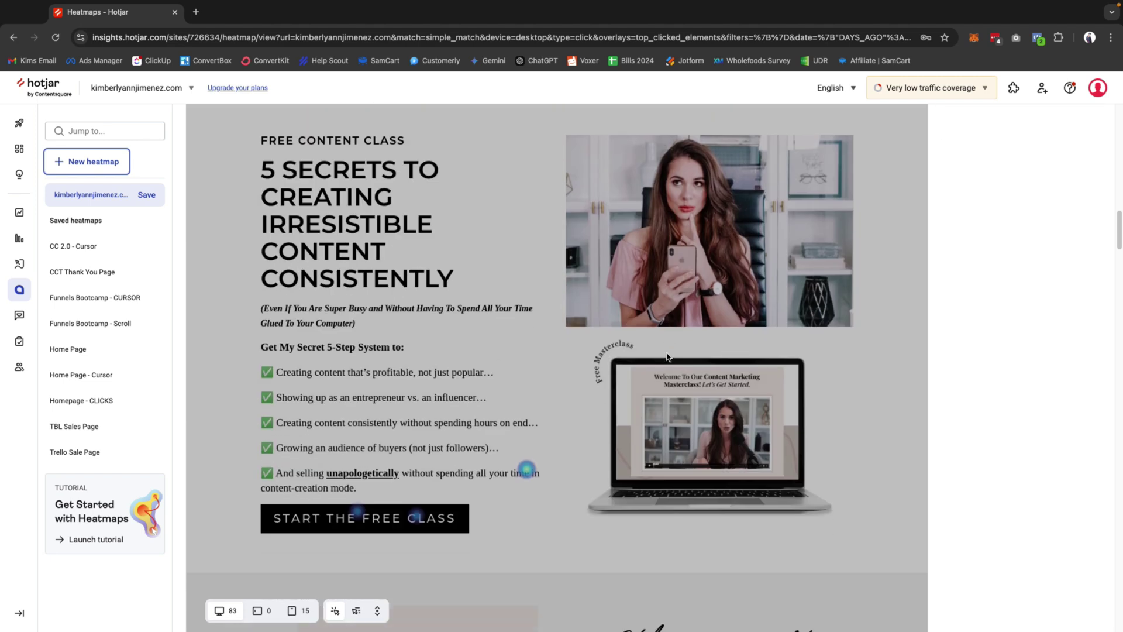
pyautogui.moveTo(347, 523)
pyautogui.moveTo(535, 478)
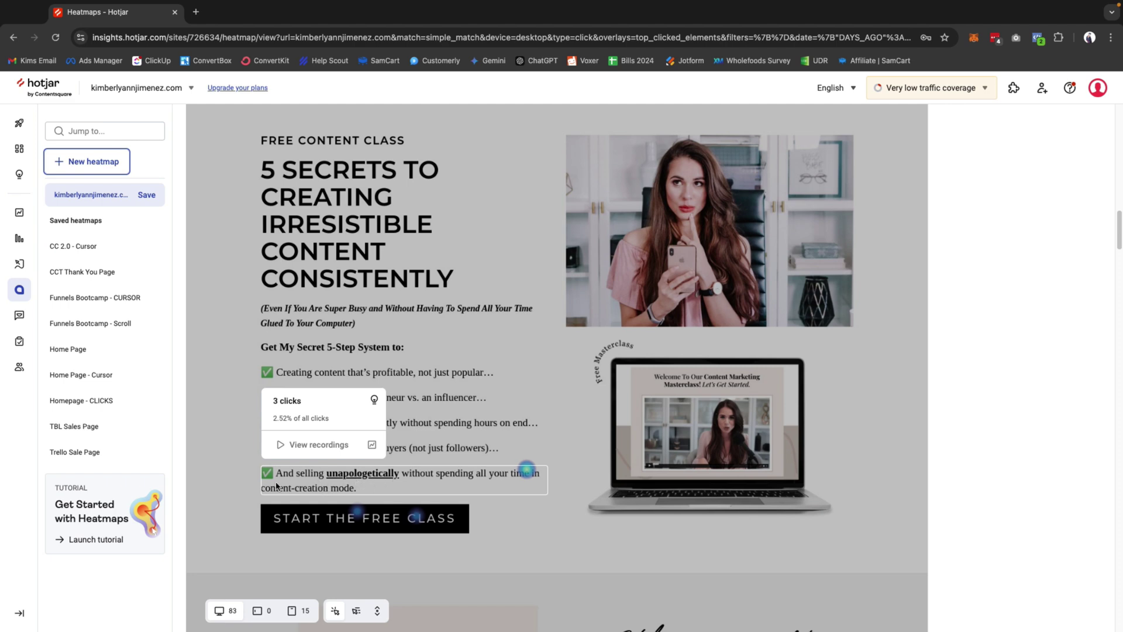
pyautogui.scroll(3, 609, 363)
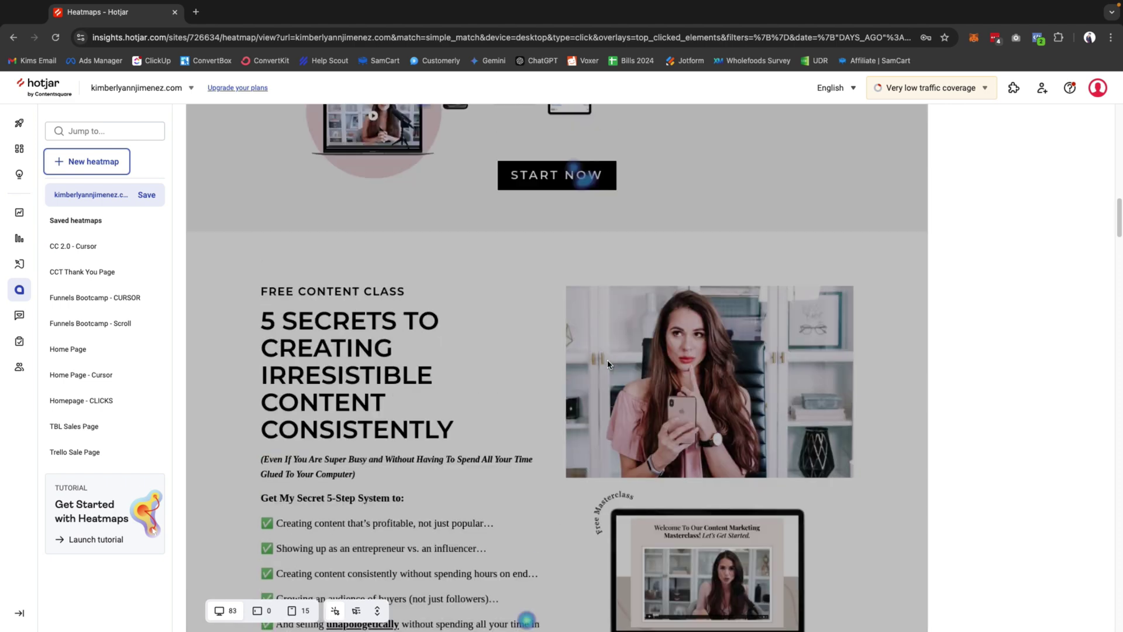
pyautogui.scroll(6, 607, 363)
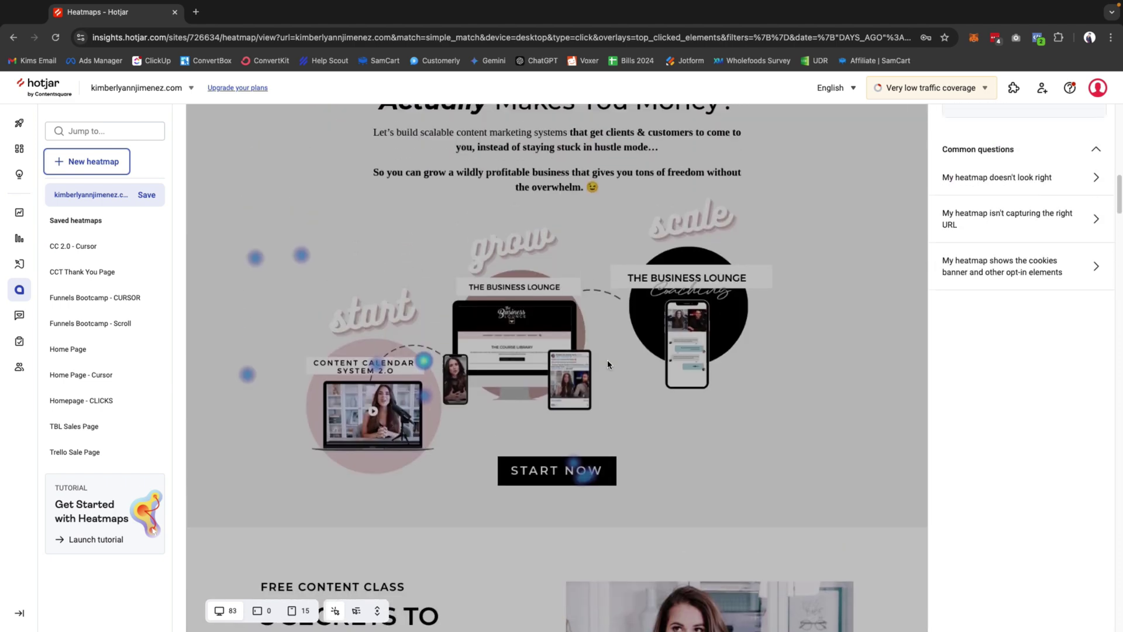
pyautogui.scroll(1, 608, 364)
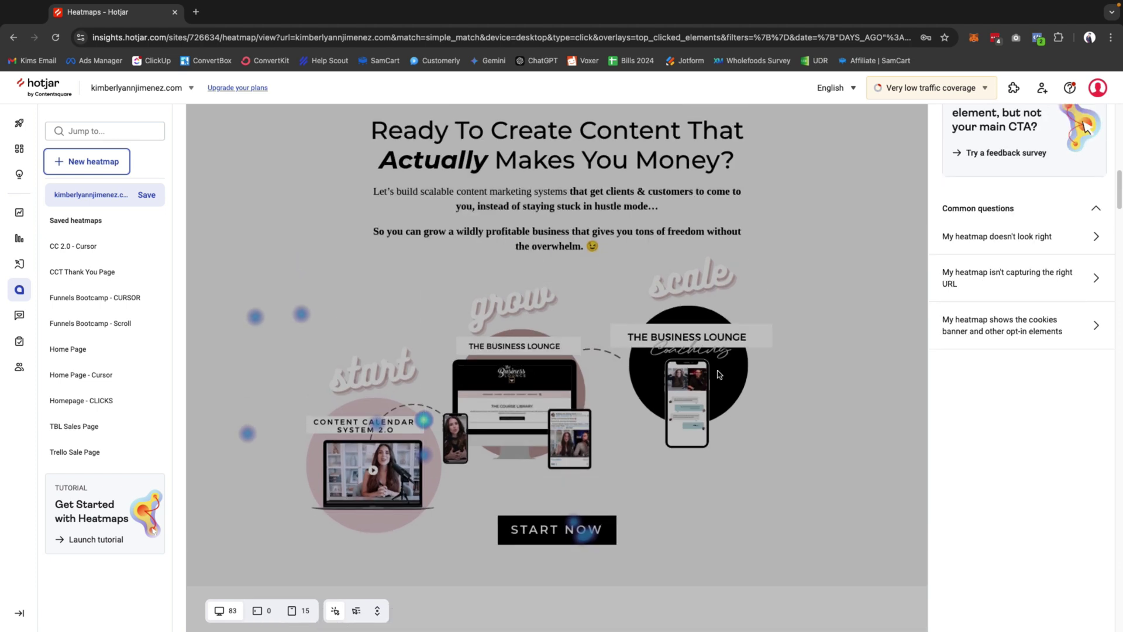
pyautogui.scroll(1, 719, 375)
pyautogui.scroll(2, 719, 375)
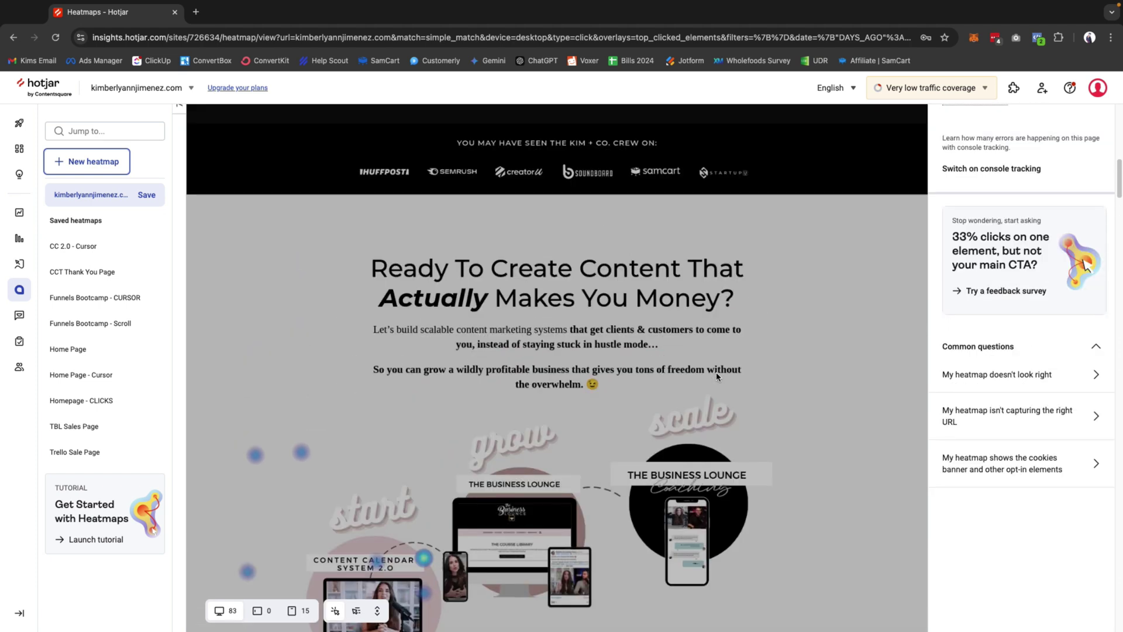
pyautogui.scroll(3, 717, 375)
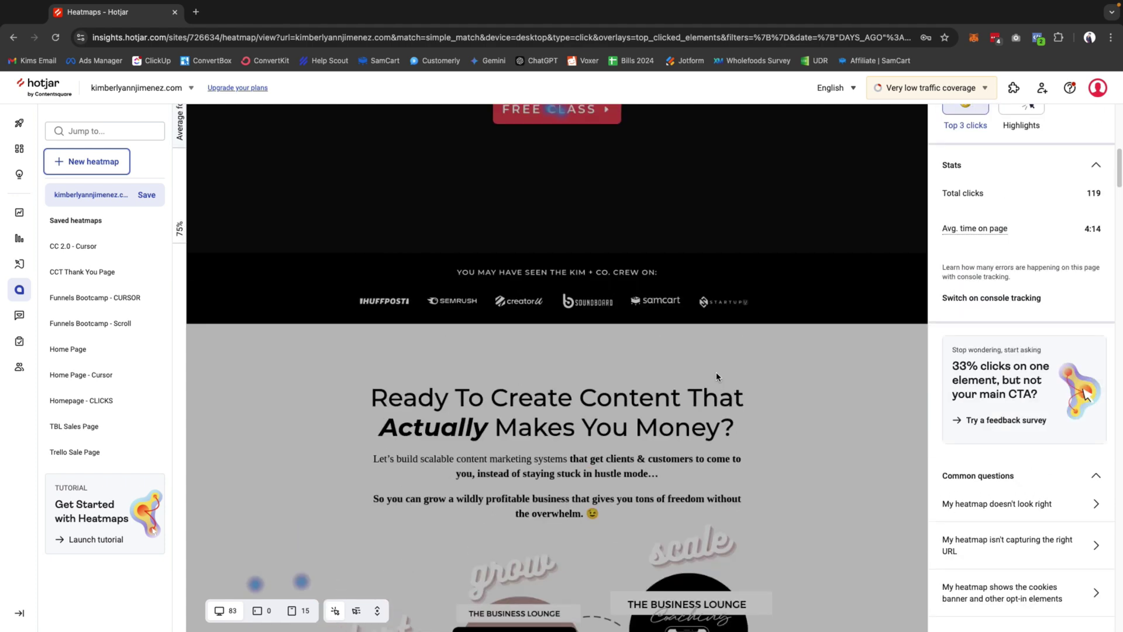
pyautogui.scroll(5, 719, 377)
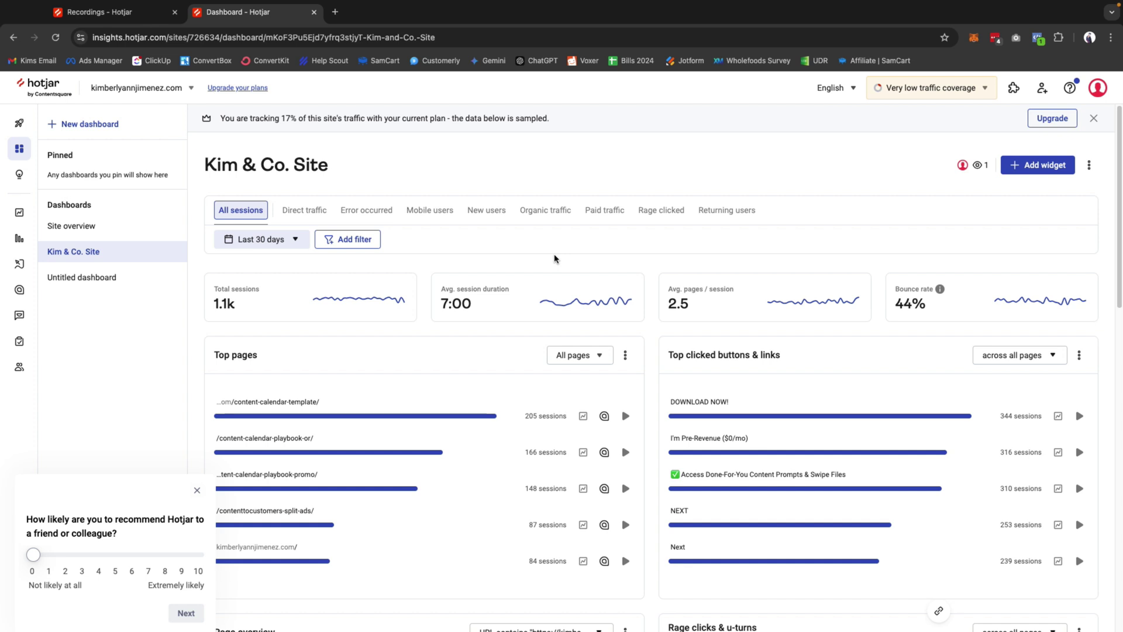
# Open the Recordings page and scroll through the 33 sessions from the last 24 hours.
pyautogui.click(21, 265)
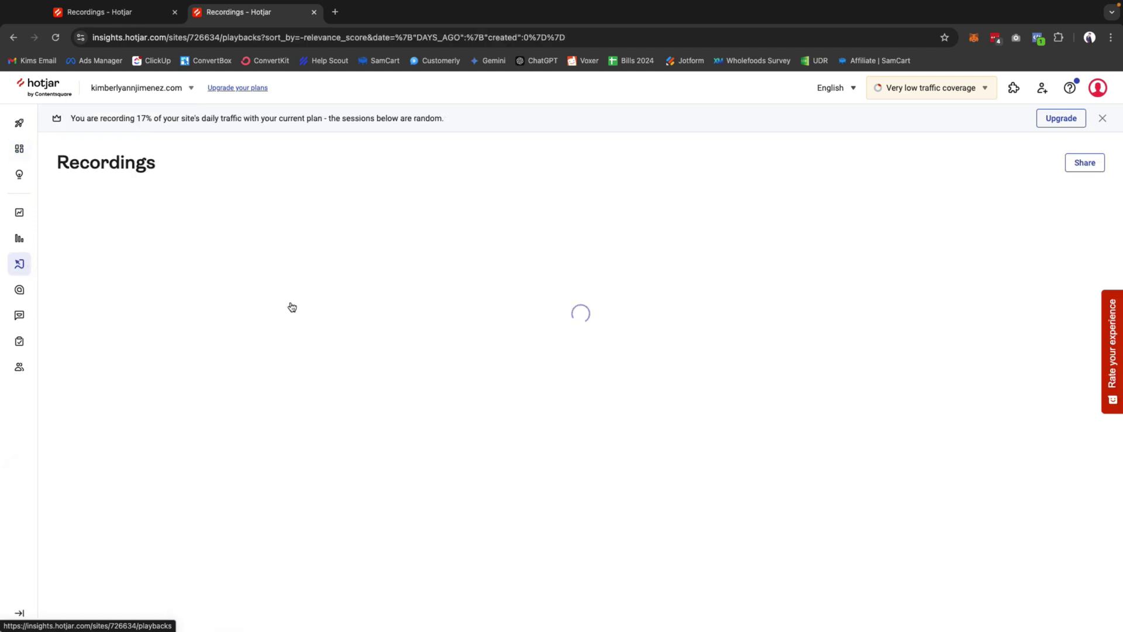
pyautogui.moveTo(386, 338)
pyautogui.scroll(-1, 382, 344)
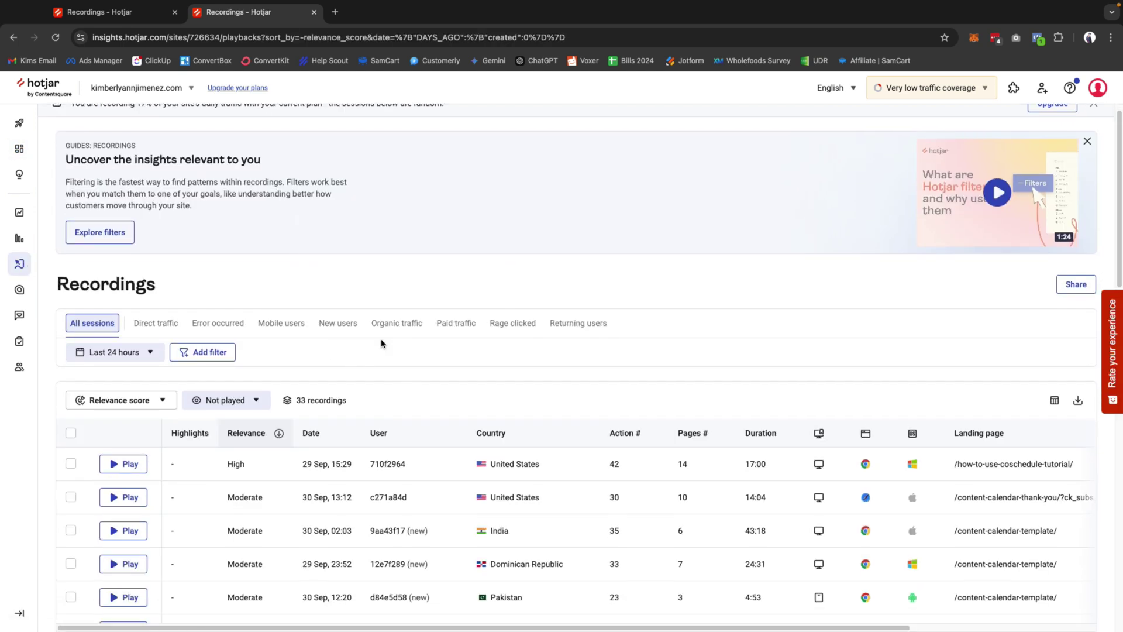